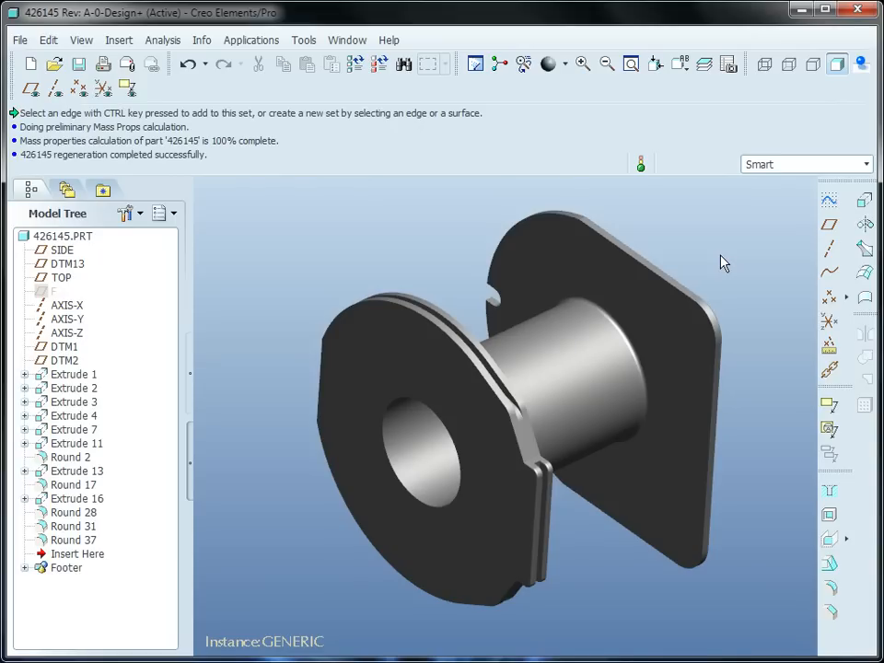
Step: Try to round the two end edges of the flange groove with a 0.20 radius and preview the result
scroll(509, 408, "down", 8)
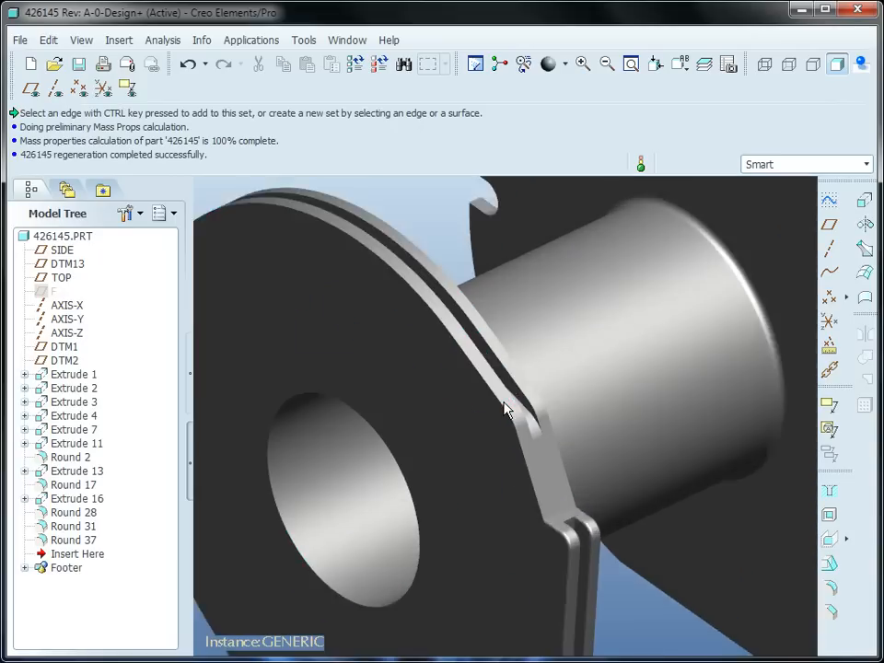
middle_click_drag(494, 394, 475, 403)
middle_click_drag(541, 411, 556, 423)
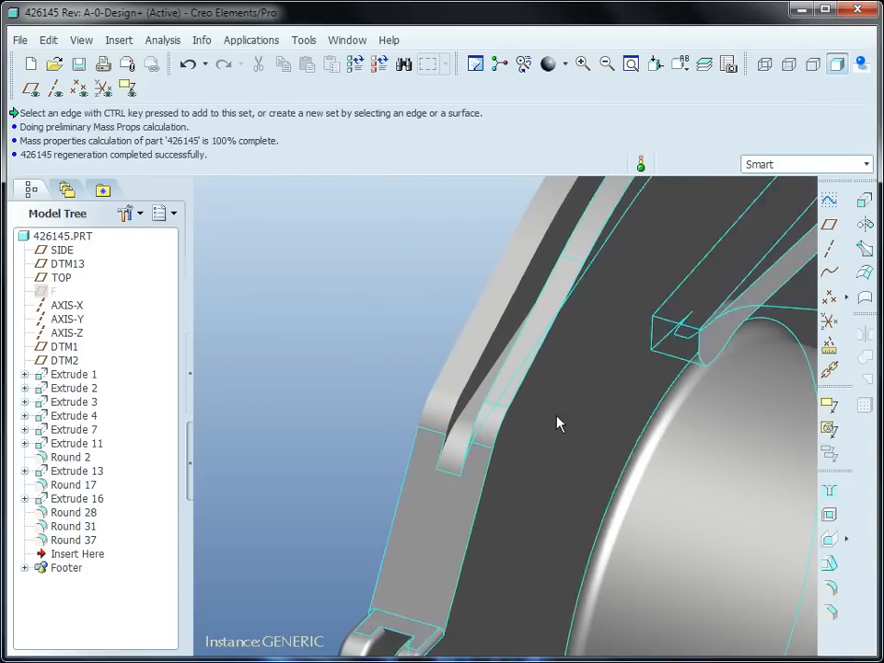
left_click(831, 588)
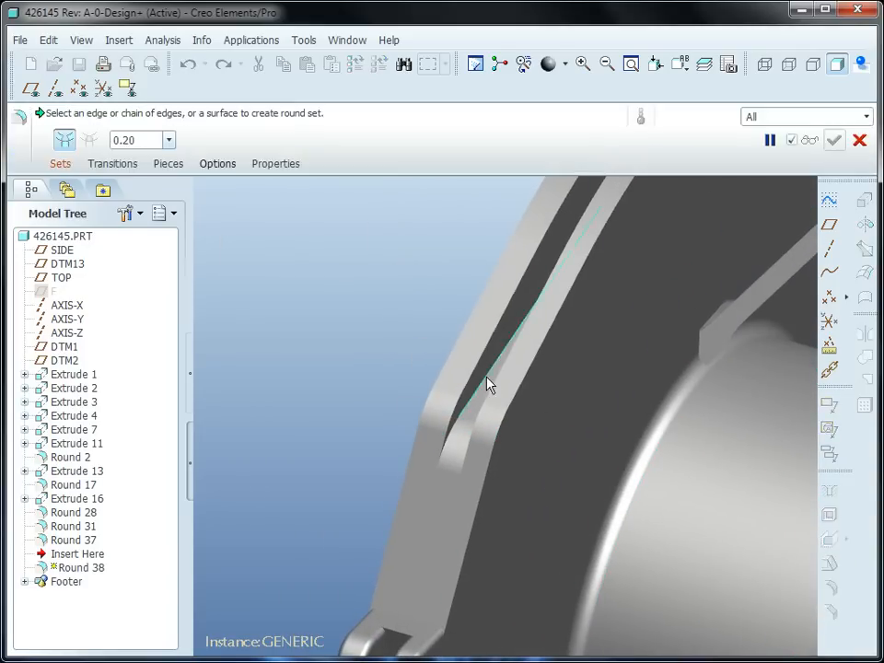
left_click(485, 375)
middle_click_drag(547, 353, 594, 346)
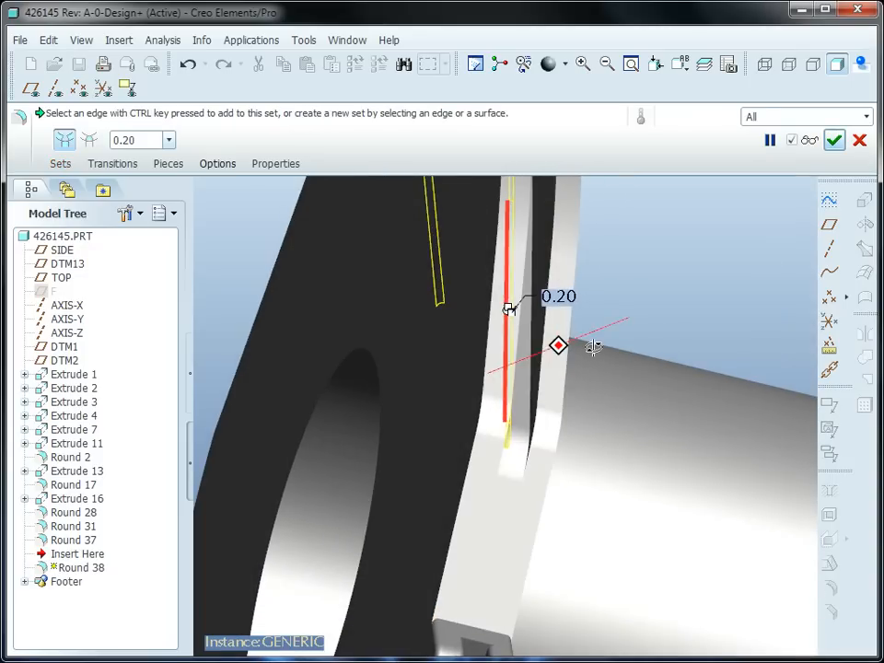
left_click(524, 382, "ctrl")
middle_click_drag(524, 387, 450, 366)
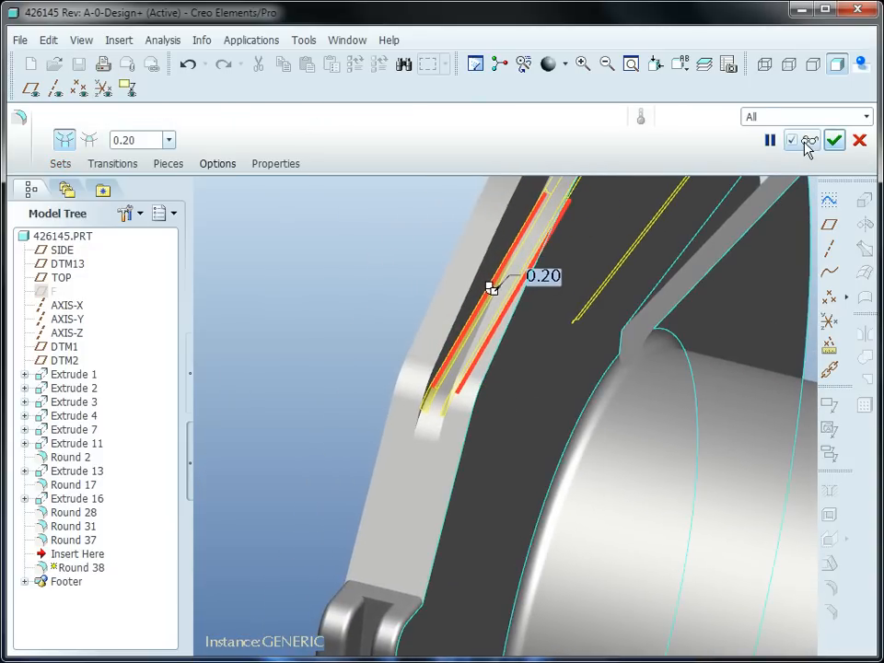
left_click(809, 142)
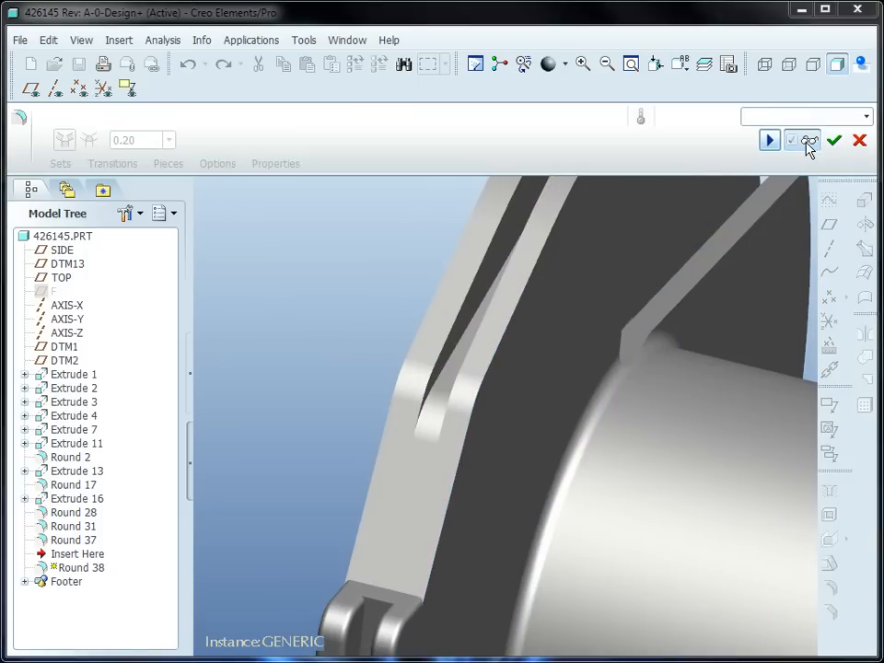
Step: Examine both Troubleshooter items for the groove round and their highlighted geometry, and cancel the round
left_click_drag(775, 308, 697, 273)
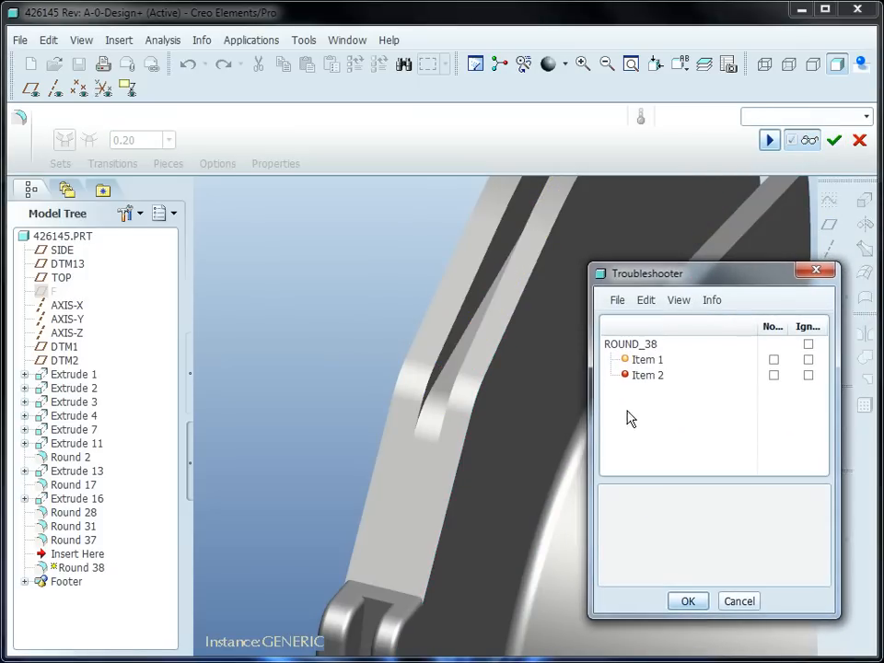
left_click(778, 361)
scroll(334, 449, "down", 3)
scroll(499, 417, "down", 2)
mouse_move(494, 417)
middle_mouse_down("shift")
mouse_move(349, 414)
mouse_move(376, 425)
mouse_move(355, 454)
mouse_move(334, 438)
mouse_move(606, 341)
middle_mouse_up("shift")
left_click(773, 375)
left_click(647, 360)
scroll(368, 415, "down", 4)
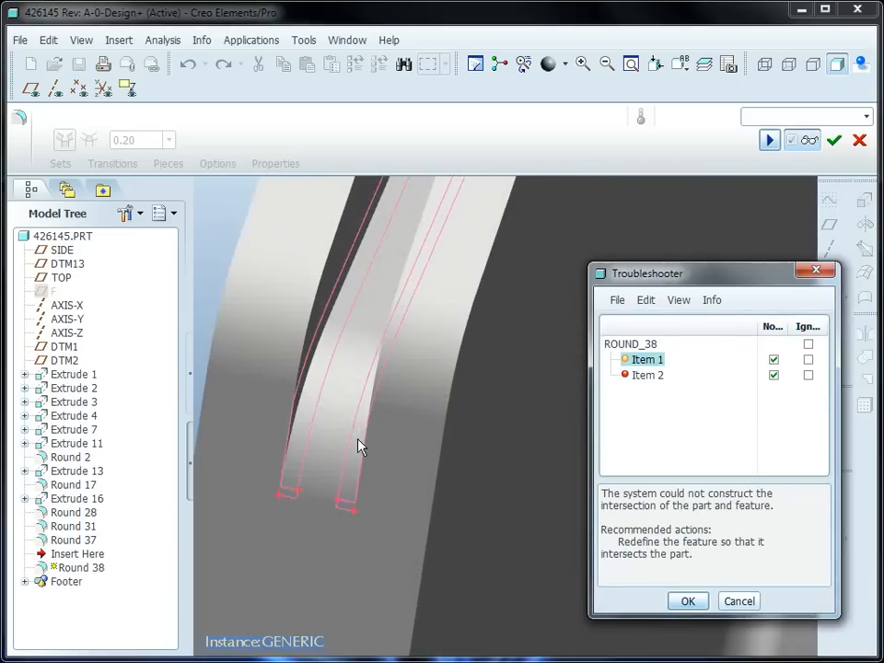
mouse_move(357, 438)
middle_mouse_down("shift")
mouse_move(380, 370)
mouse_move(329, 389)
mouse_move(368, 365)
mouse_move(396, 387)
mouse_move(381, 391)
mouse_move(382, 405)
middle_mouse_up("shift")
scroll(331, 391, "up", 6)
scroll(396, 387, "down", 6)
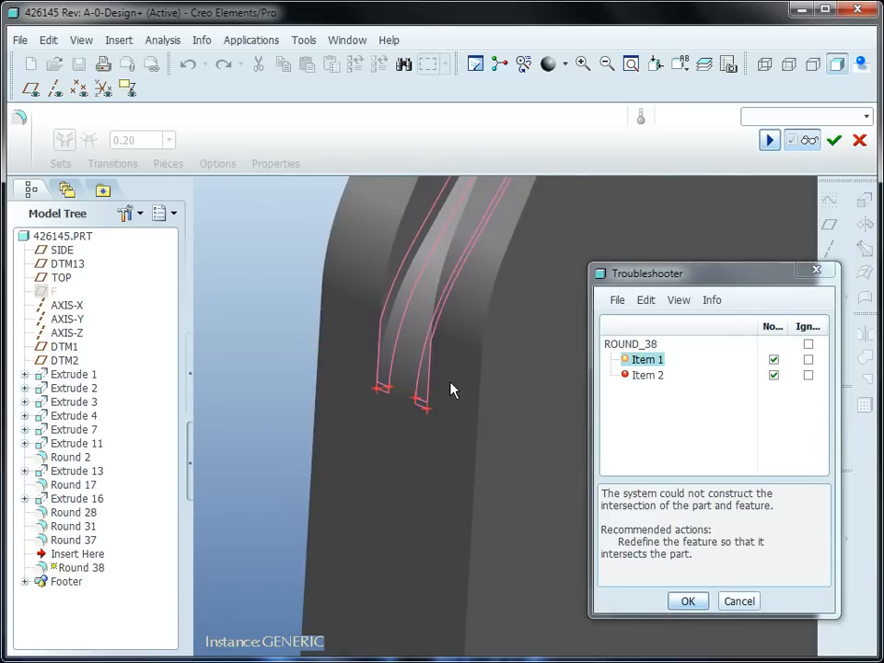
left_click(702, 601)
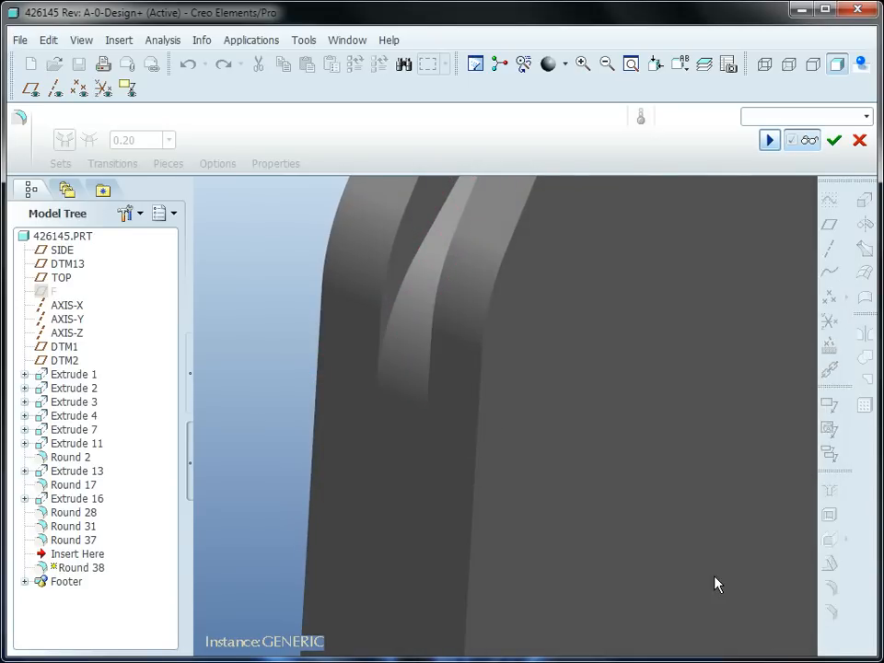
left_click(859, 140)
left_click(384, 416)
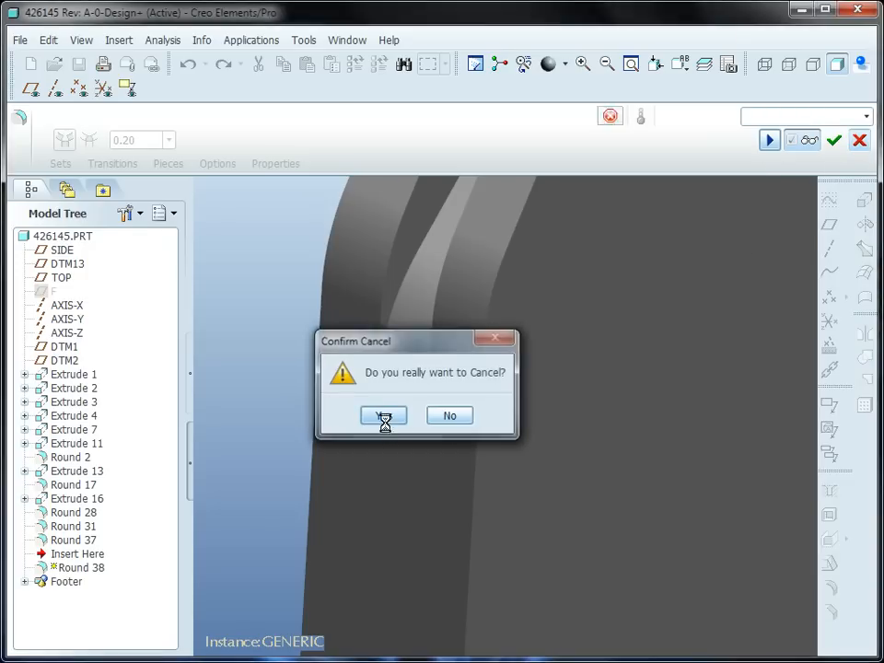
Step: Inspect the slotted flange edge and the existing rounds around the groove from several sides
scroll(467, 428, "down", 3)
mouse_move(452, 452)
middle_mouse_down("shift")
mouse_move(393, 287)
mouse_move(432, 422)
mouse_move(434, 345)
middle_mouse_up("shift")
middle_click_drag(478, 476, 417, 193, "shift")
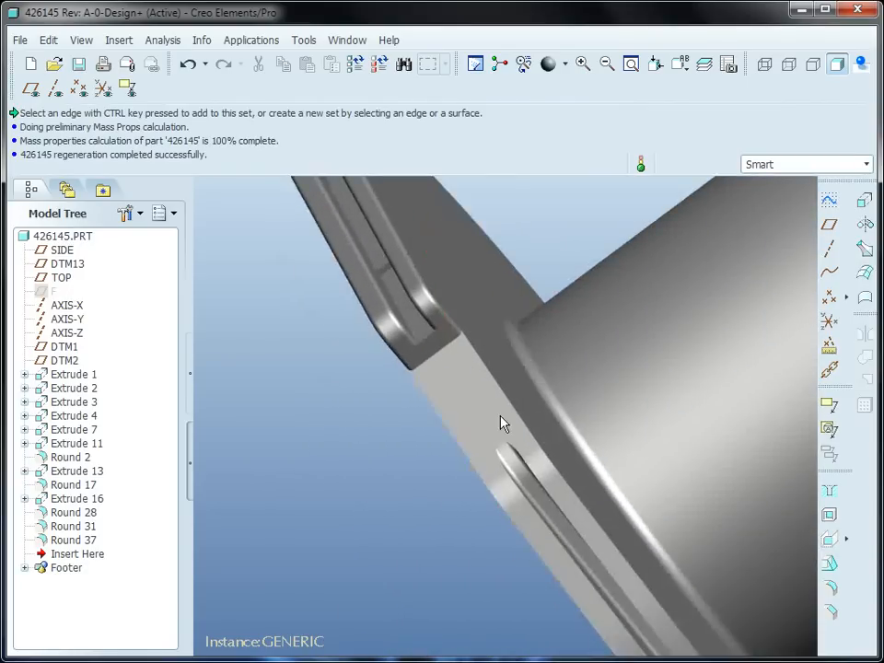
mouse_move(518, 489)
middle_mouse_down()
mouse_move(515, 416)
mouse_move(616, 388)
mouse_move(628, 414)
mouse_move(533, 562)
mouse_move(571, 405)
mouse_move(540, 348)
mouse_move(561, 339)
mouse_move(527, 265)
middle_mouse_up()
scroll(533, 564, "down", 3)
scroll(576, 374, "up", 5)
scroll(512, 372, "up", 4)
mouse_move(500, 381)
middle_mouse_down("shift")
mouse_move(527, 262)
mouse_move(558, 288)
mouse_move(535, 250)
mouse_move(468, 245)
mouse_move(494, 232)
mouse_move(501, 192)
mouse_move(538, 221)
mouse_move(550, 306)
mouse_move(567, 291)
middle_mouse_up("shift")
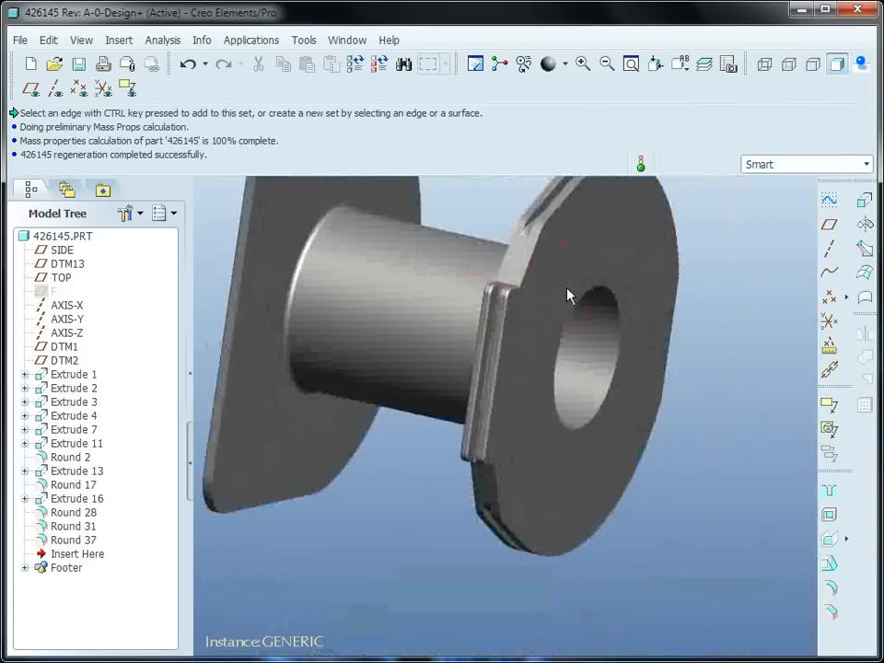
Step: Open the definition of Round 37 in the flange groove for editing
scroll(543, 209, "down", 5)
middle_click_drag(503, 332, 475, 395, "shift")
scroll(472, 360, "down", 5)
mouse_move(461, 339)
middle_mouse_down()
mouse_move(447, 367)
mouse_move(516, 366)
mouse_move(525, 322)
mouse_move(516, 324)
middle_mouse_up()
left_click(462, 329)
right_click(775, 351)
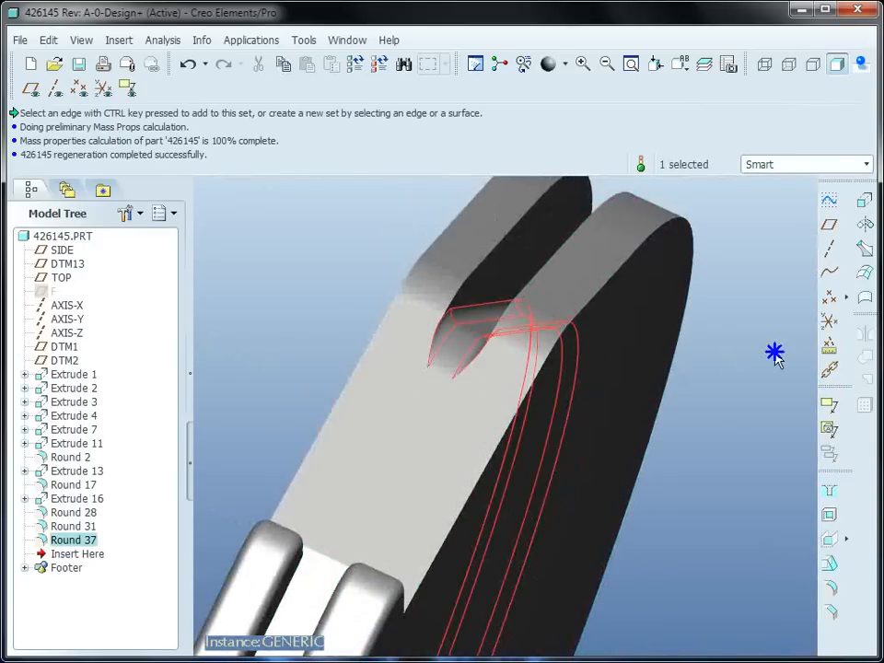
left_click(777, 519)
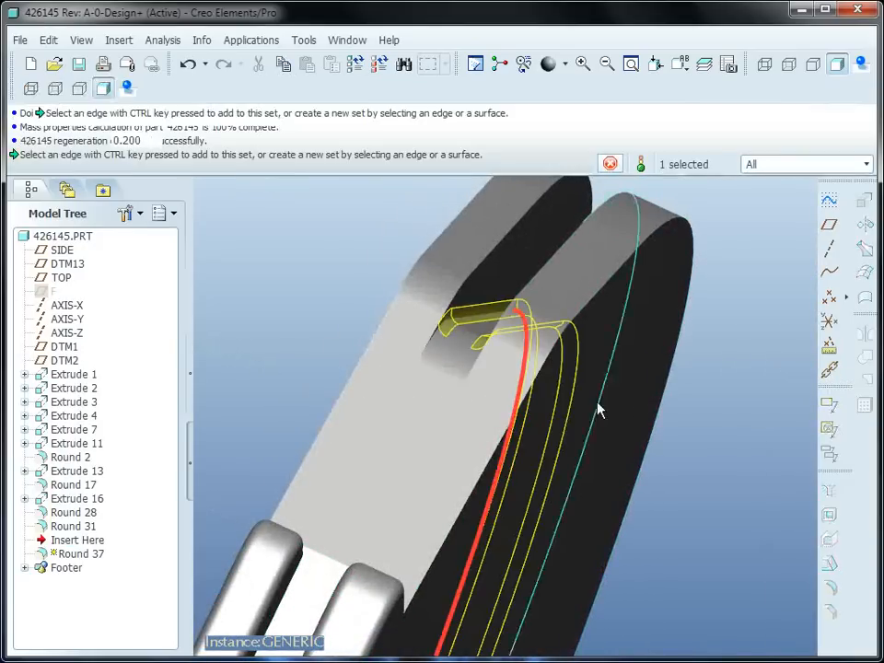
Step: Check the edges and extent of Round 37 along the groove, preview the round and accept its definition
mouse_move(570, 404)
middle_mouse_down()
mouse_move(566, 430)
mouse_move(519, 430)
mouse_move(461, 99)
middle_mouse_up()
scroll(521, 427, "up", 3)
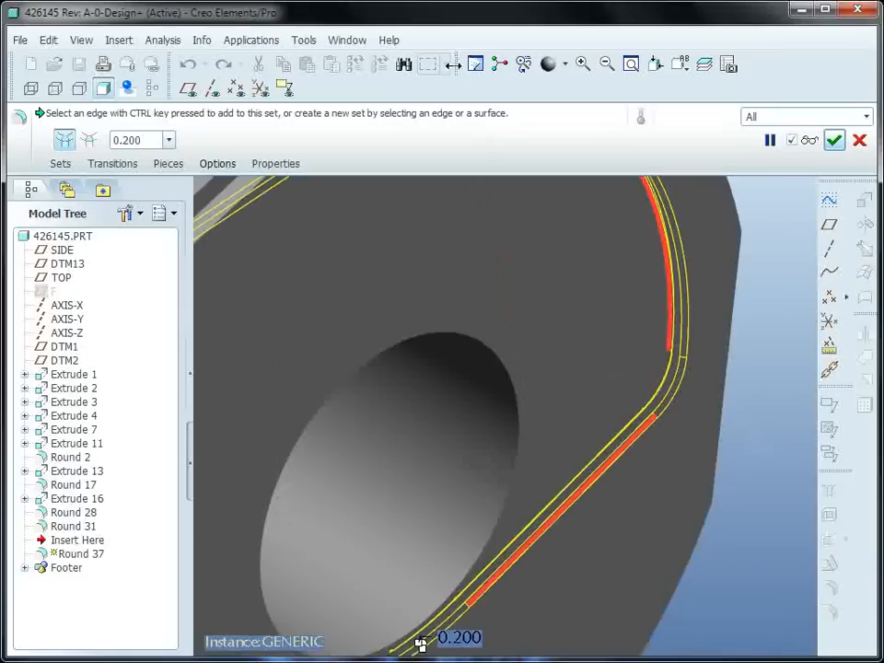
scroll(523, 344, "up", 4)
scroll(522, 345, "down", 2)
mouse_move(445, 308)
middle_mouse_down()
mouse_move(495, 311)
mouse_move(367, 326)
mouse_move(543, 329)
middle_mouse_up()
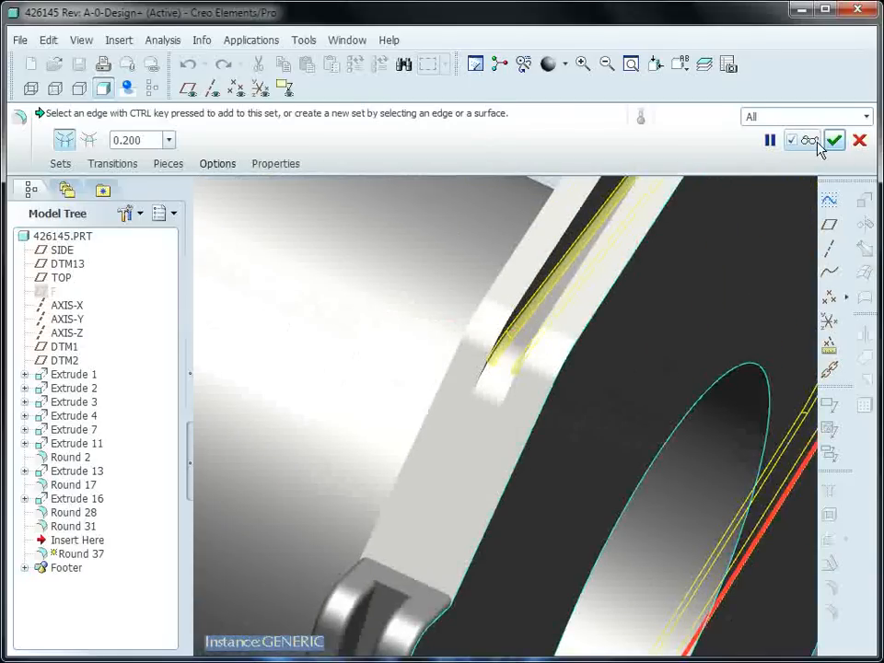
left_click(808, 140)
middle_click_drag(515, 391, 506, 381)
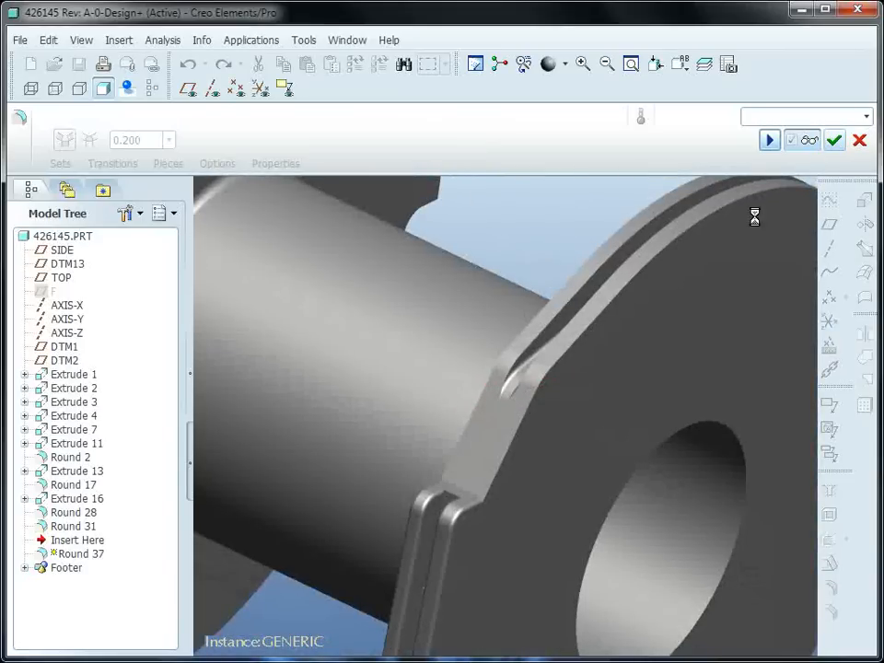
scroll(476, 428, "up", 4)
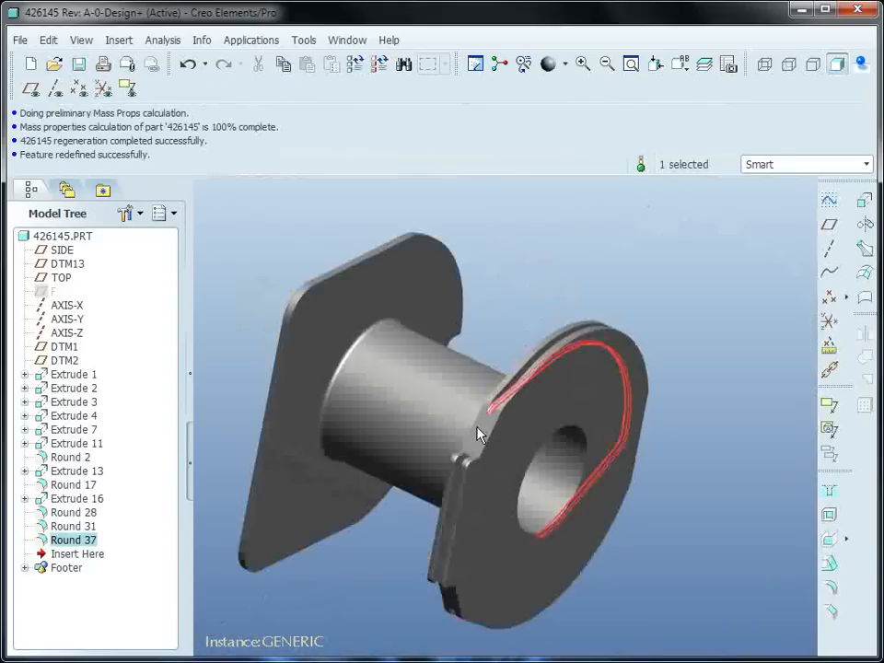
left_click(661, 213)
Step: Open the definition of Extrude 3, which forms the bottom of the flange groove, for editing
mouse_move(583, 404)
middle_mouse_down()
mouse_move(459, 316)
mouse_move(473, 395)
mouse_move(469, 211)
mouse_move(564, 197)
mouse_move(605, 271)
middle_mouse_up()
scroll(575, 421, "down", 7)
mouse_move(523, 408)
middle_mouse_down("shift")
mouse_move(459, 348)
mouse_move(507, 365)
mouse_move(527, 292)
mouse_move(507, 351)
middle_mouse_up("shift")
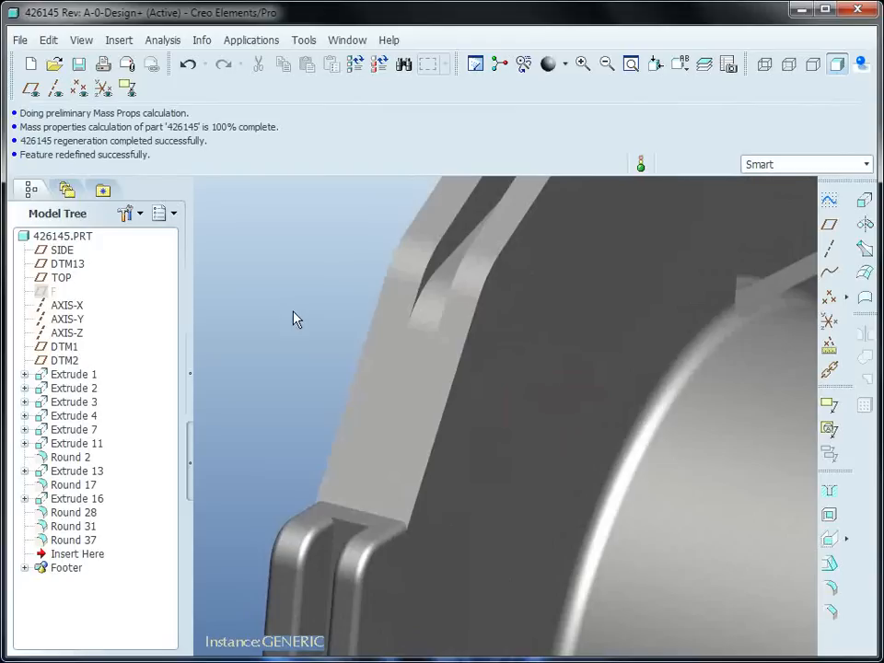
left_click(458, 268)
mouse_move(331, 278)
middle_mouse_down()
mouse_move(471, 288)
mouse_move(522, 252)
mouse_move(517, 290)
mouse_move(480, 292)
mouse_move(489, 273)
mouse_move(482, 272)
mouse_move(509, 276)
mouse_move(494, 316)
middle_mouse_up()
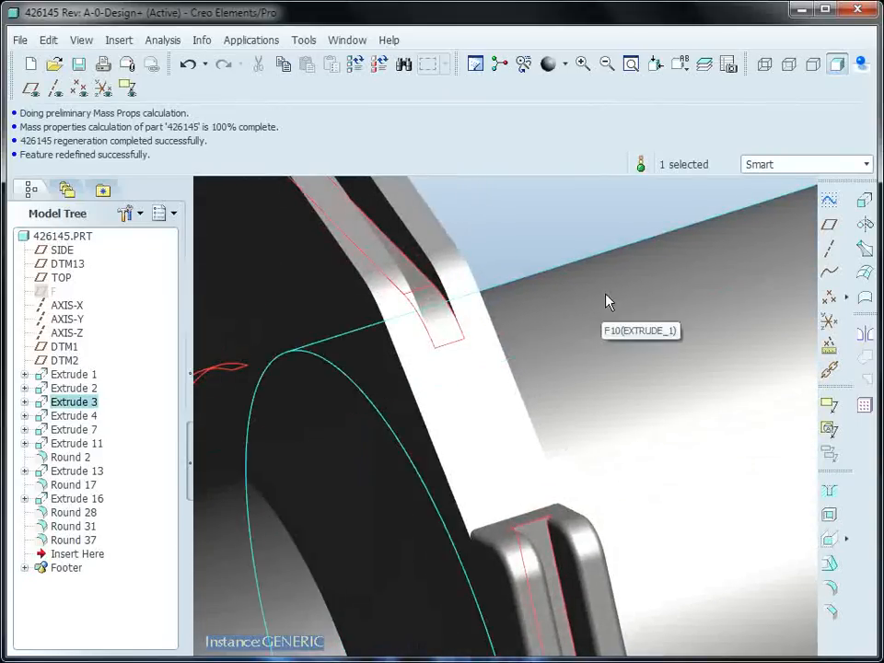
right_click_drag(578, 198, 663, 440)
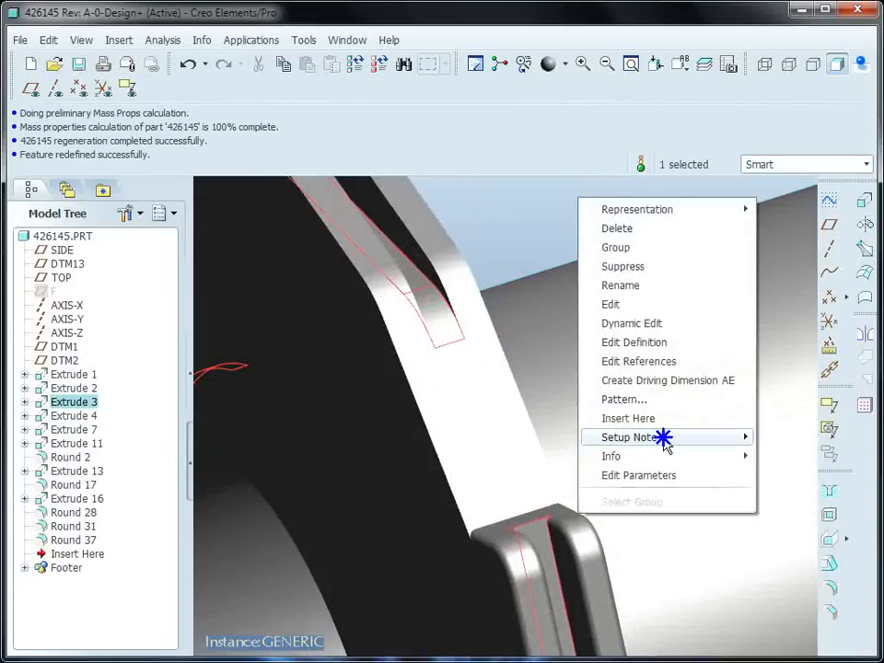
left_click(664, 349)
Step: Review the Extrude 3 profile on the flange and open its internal sketch
scroll(546, 361, "up", 4)
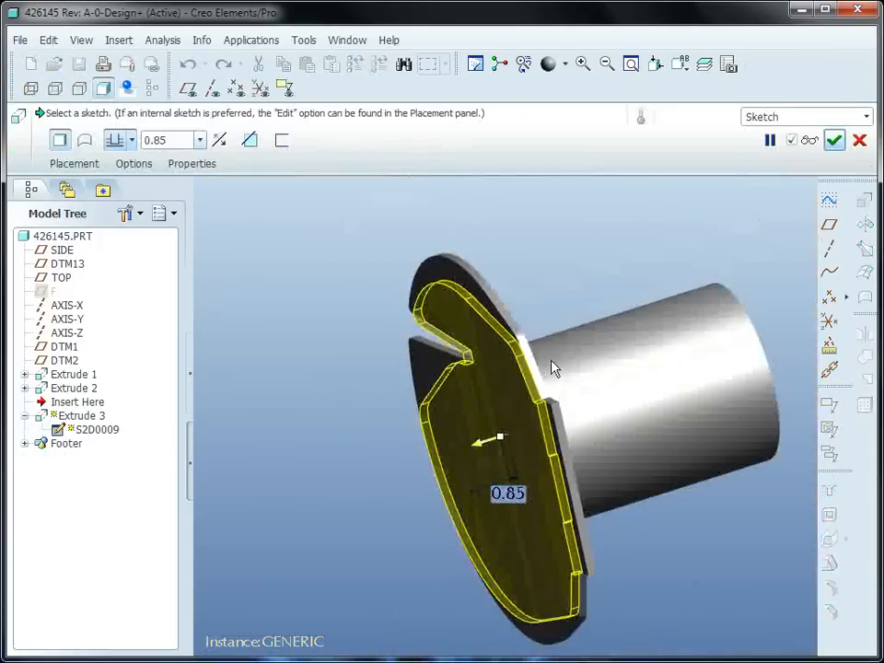
middle_click_drag(548, 360, 610, 360)
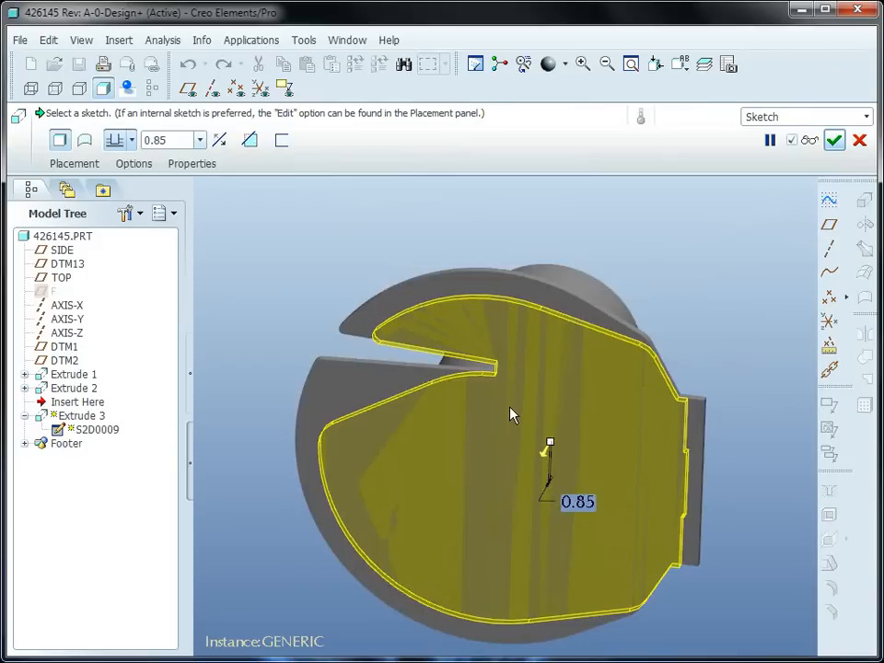
middle_click_drag(473, 411, 456, 407)
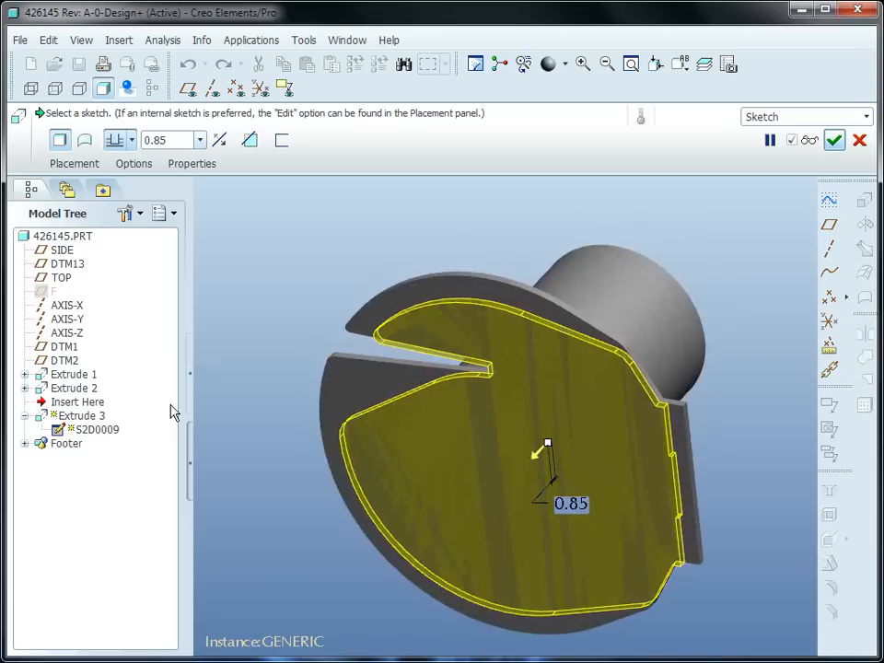
right_click(363, 230)
left_click(417, 238)
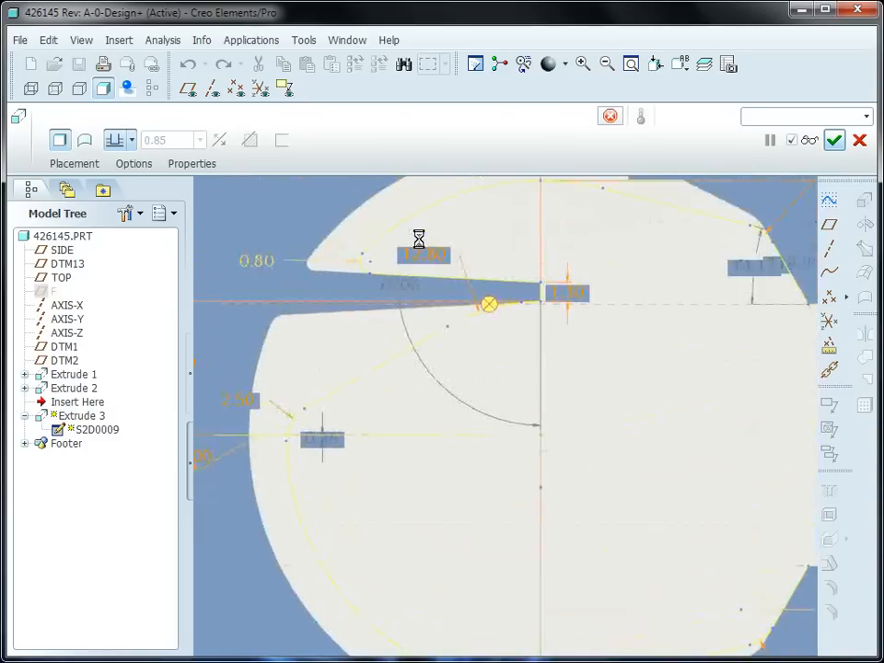
Step: Show the model without hidden lines and move the weak dimensions 119.98, 14.13, 93.00, 1.74 and 0.36 clear of the sketch geometry
mouse_move(521, 361)
middle_mouse_down("shift")
mouse_move(496, 359)
mouse_move(530, 373)
middle_mouse_up("shift")
scroll(531, 361, "up", 1)
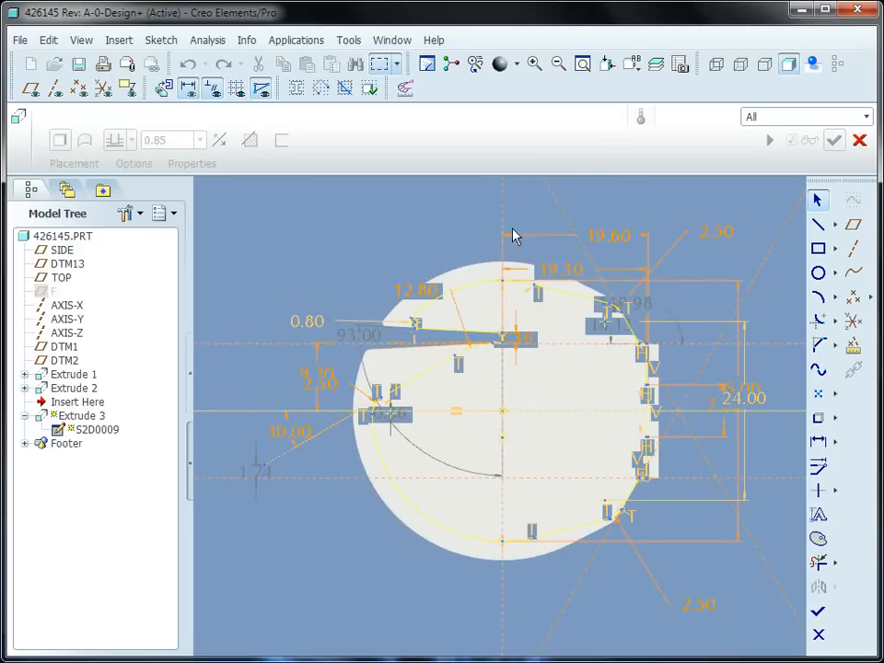
left_click(761, 70)
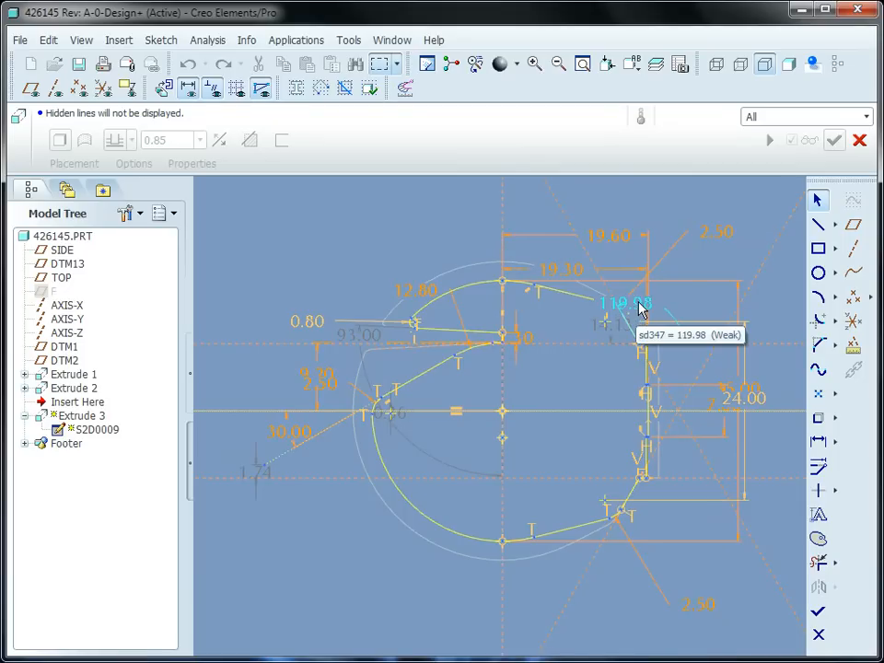
left_click_drag(642, 308, 692, 300)
left_click_drag(616, 322, 571, 337)
left_click_drag(359, 346, 470, 395)
mouse_move(254, 475)
left_mouse_down()
mouse_move(309, 528)
mouse_move(328, 528)
left_mouse_up()
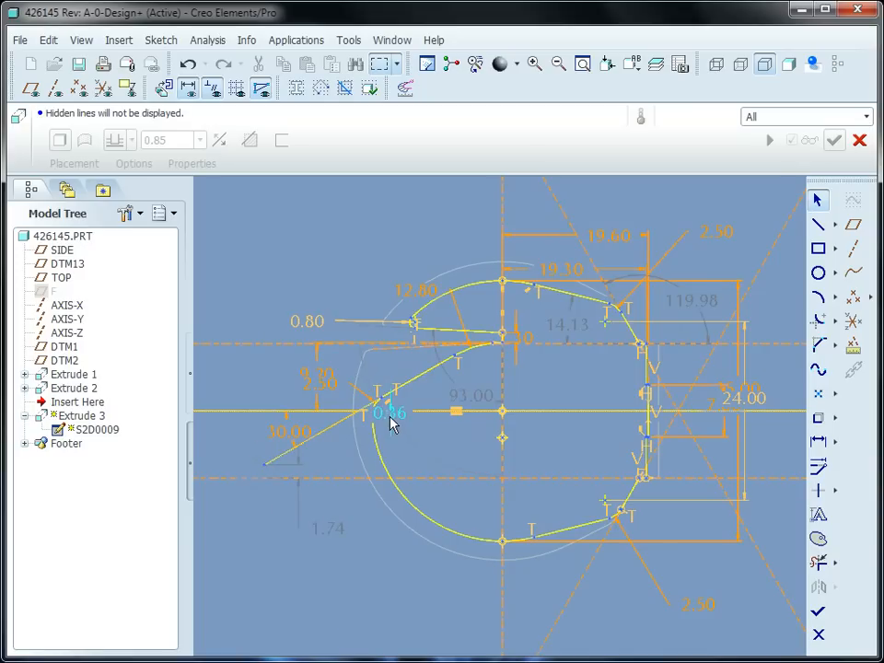
left_click_drag(391, 419, 444, 465)
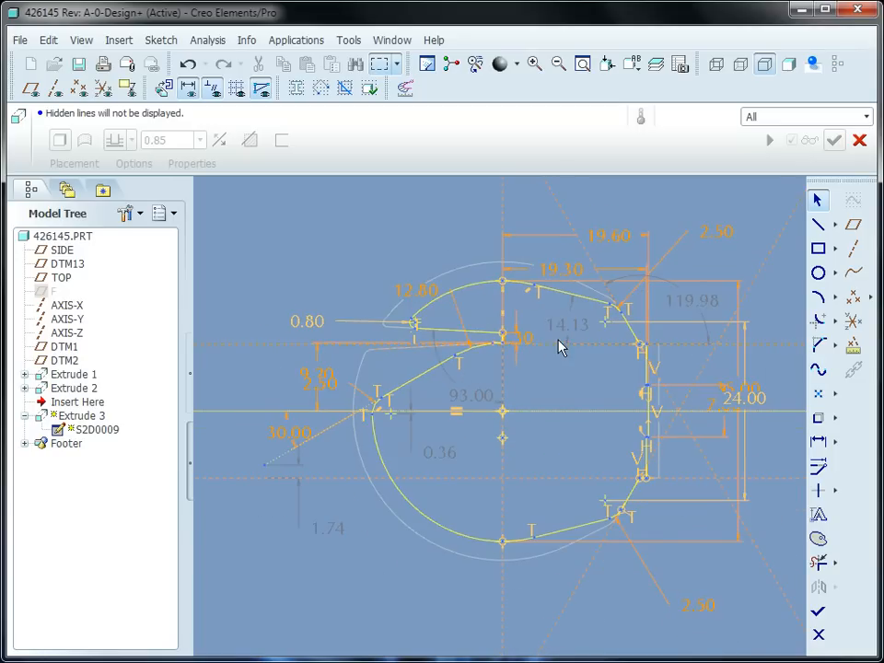
Step: Examine the short horizontal and vertical line segments forming the small steps along the straight side of the Extrude 3 sketch
scroll(656, 401, "down", 5)
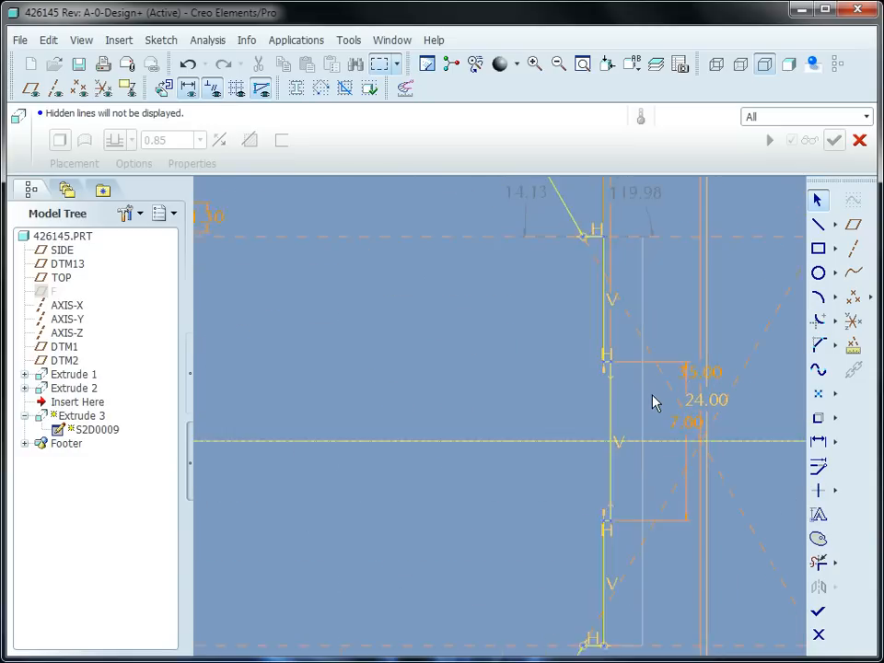
scroll(653, 402, "up", 4)
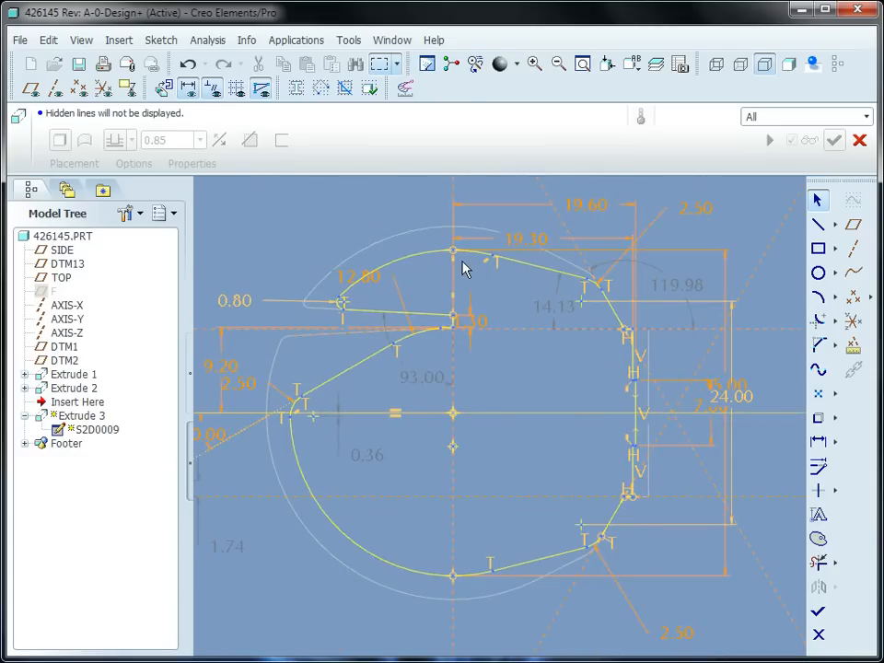
scroll(627, 406, "down", 4)
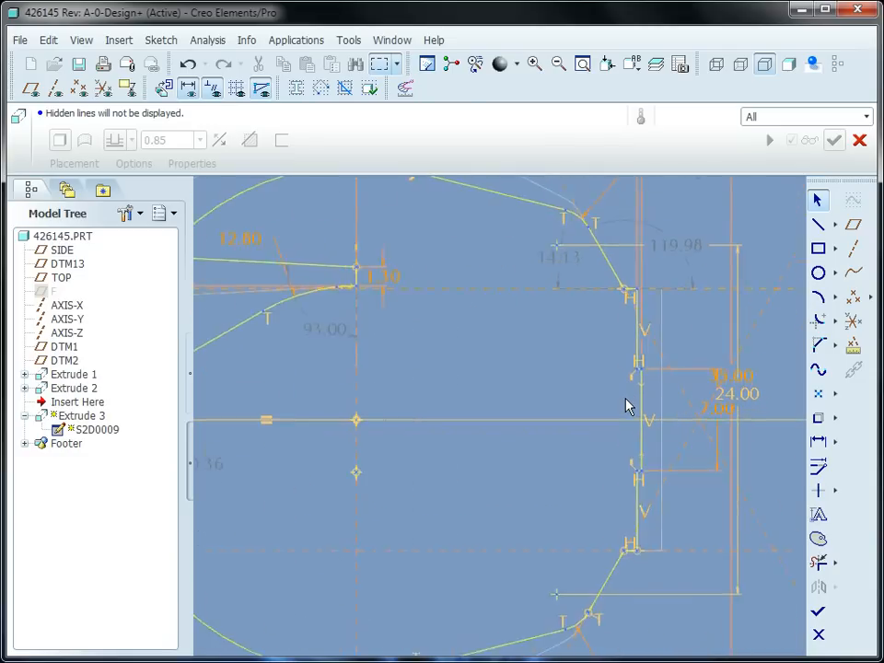
scroll(630, 404, "up", 4)
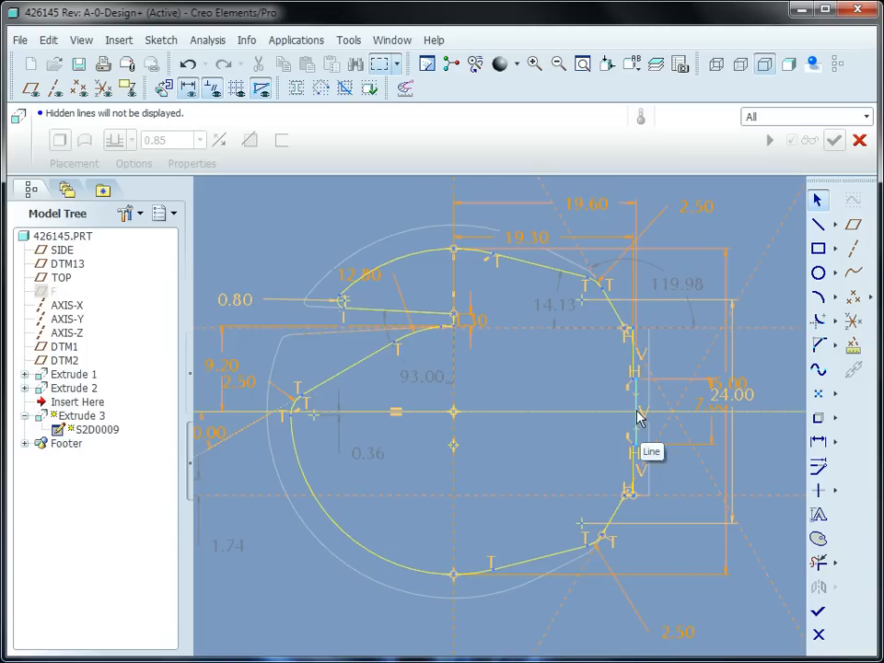
scroll(631, 493, "up", 5)
scroll(635, 512, "up", 2)
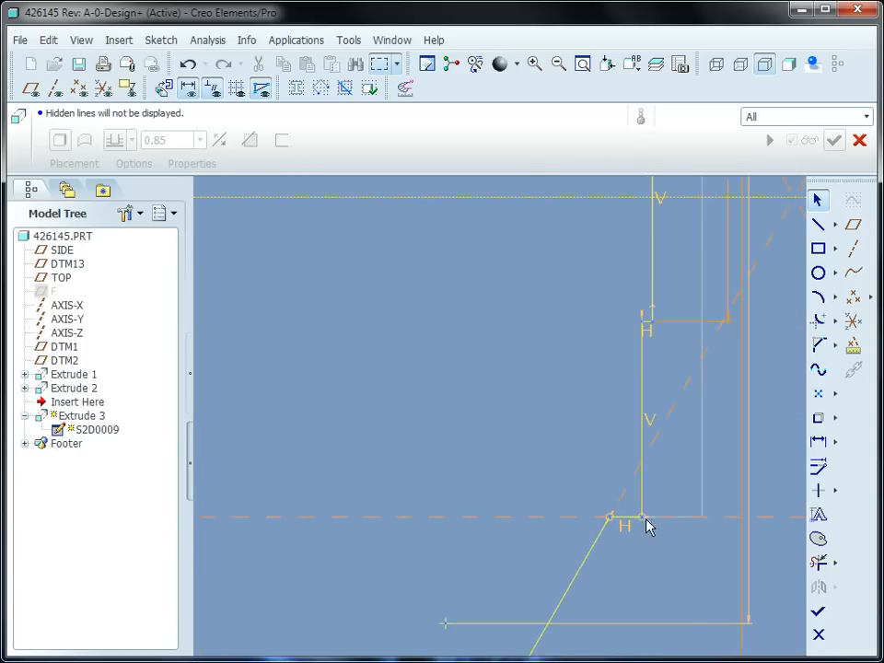
scroll(633, 350, "down", 5)
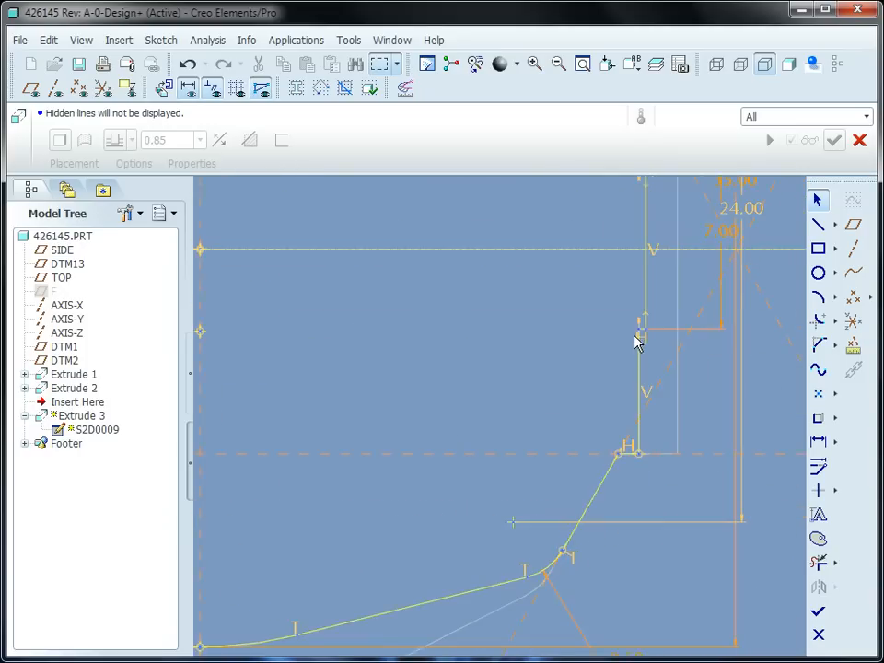
middle_click_drag(555, 311, 594, 482, "shift")
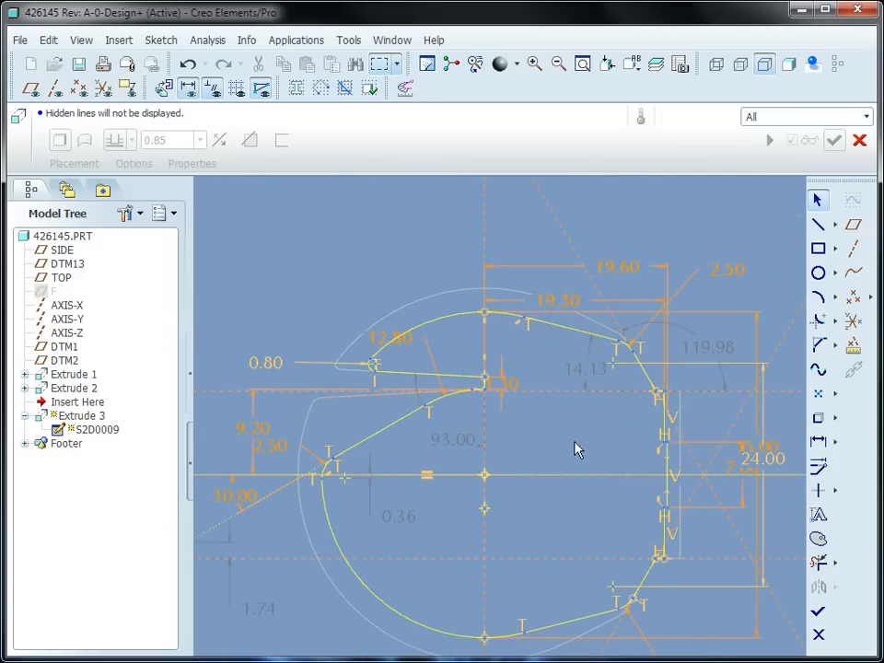
mouse_move(515, 449)
middle_mouse_down("shift")
mouse_move(584, 337)
mouse_move(550, 357)
mouse_move(546, 371)
mouse_move(501, 393)
mouse_move(535, 393)
middle_mouse_up("shift")
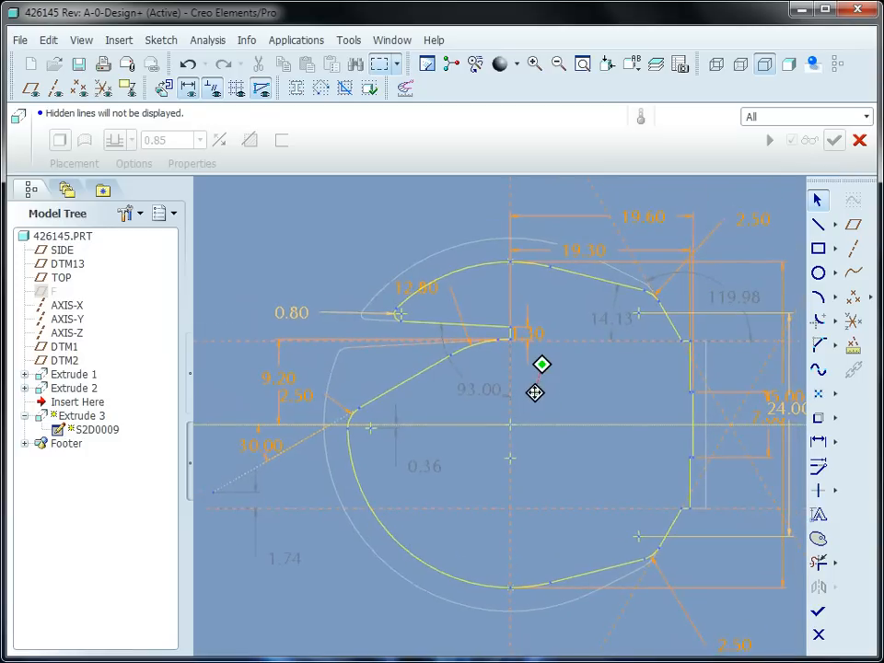
Step: Select the weak dimensions 119.98, 14.13, 93.00, 0.36 and 1.74 together to review them, and clear the selection
left_click(741, 296)
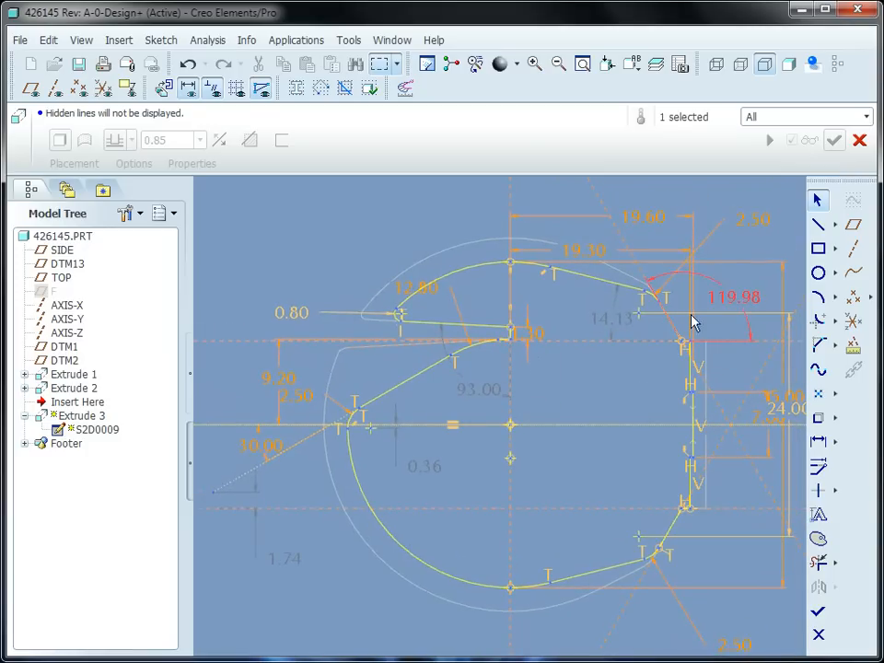
left_click(619, 327, "ctrl")
left_click(489, 456, "ctrl")
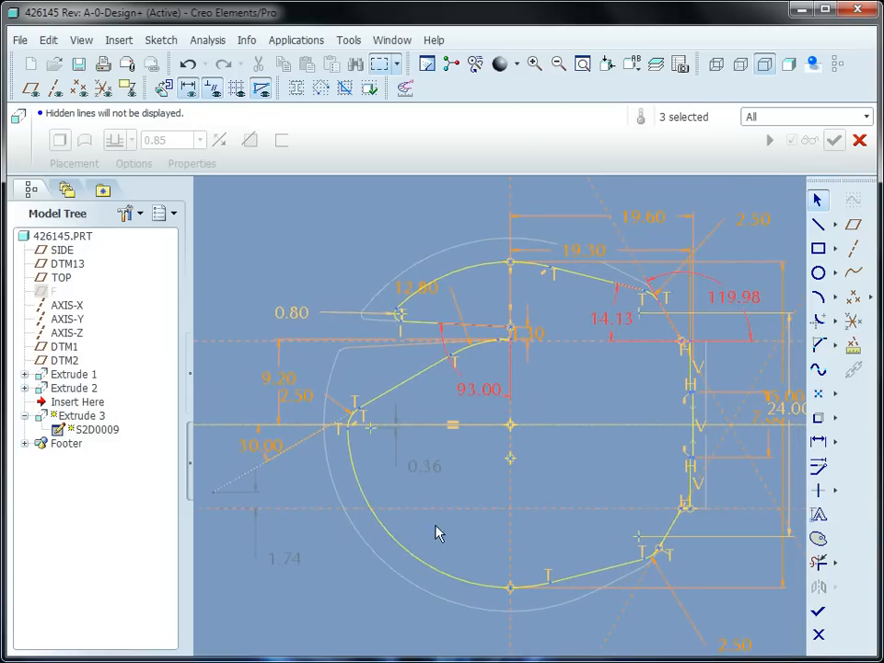
left_click(444, 470, "ctrl")
left_click(290, 568, "ctrl")
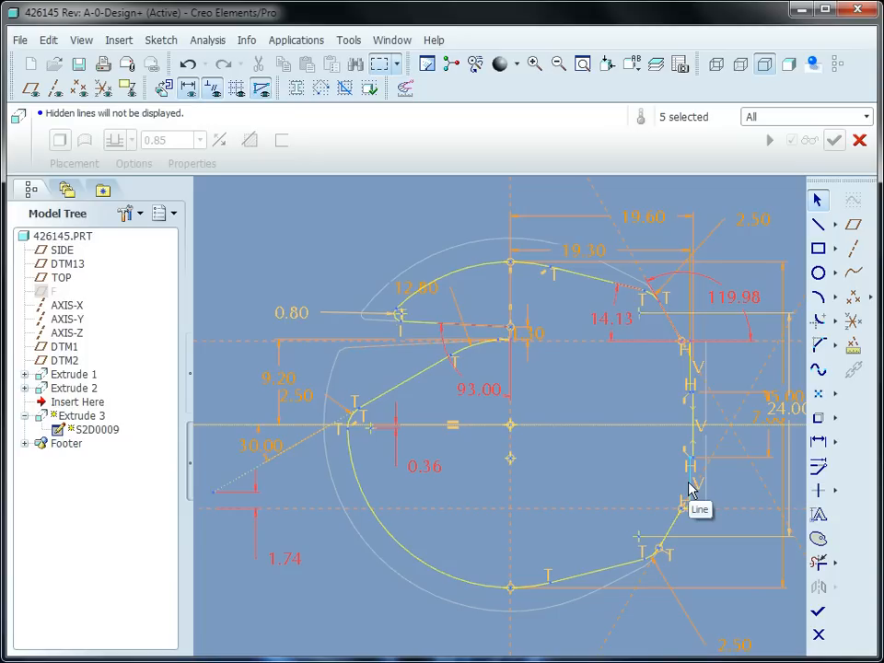
left_click(320, 261)
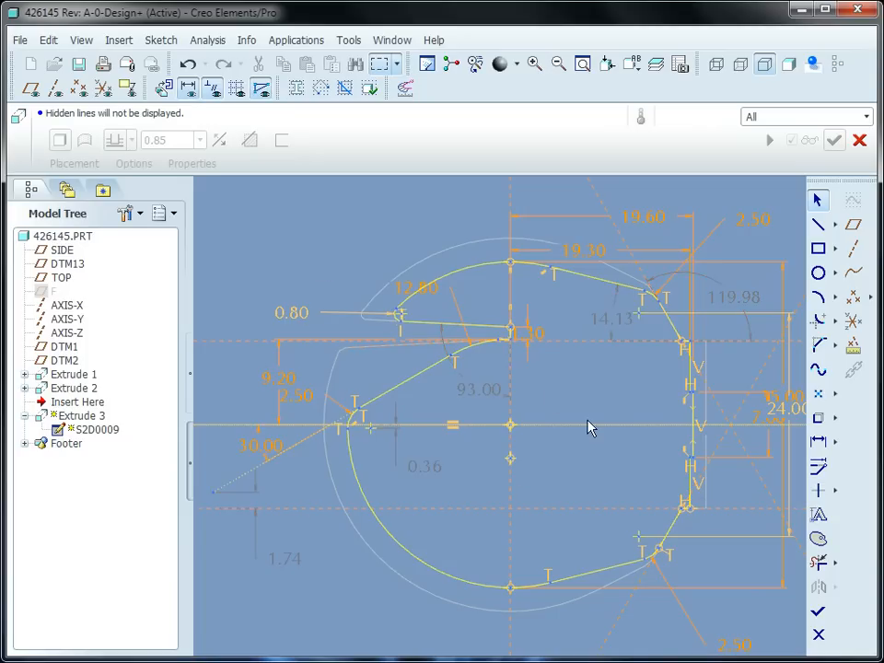
Step: Pull the slanted line below the upper 2.50 arc off its angled reference, to an angle of about 125 degrees
mouse_move(588, 425)
middle_mouse_down("shift")
mouse_move(501, 426)
mouse_move(468, 323)
mouse_move(451, 434)
mouse_move(442, 434)
middle_mouse_up("shift")
middle_click_drag(515, 322, 472, 353)
scroll(524, 326, "down", 3)
scroll(525, 322, "down", 3)
middle_click_drag(527, 321, 588, 276, "shift")
mouse_move(655, 372)
middle_mouse_down("shift")
mouse_move(562, 383)
mouse_move(532, 359)
middle_mouse_up("shift")
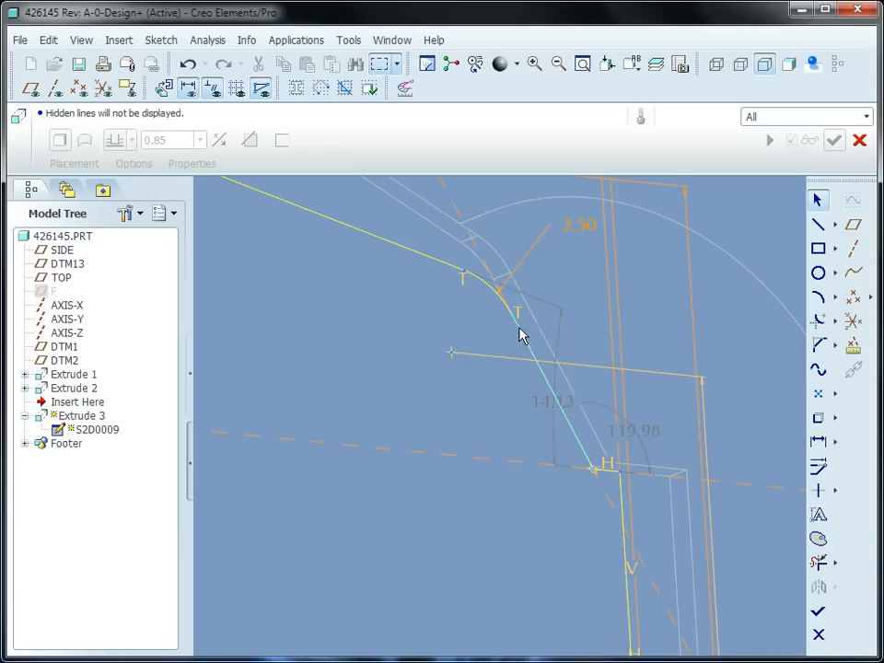
mouse_move(513, 320)
left_mouse_down()
mouse_move(503, 319)
mouse_move(513, 343)
left_mouse_up()
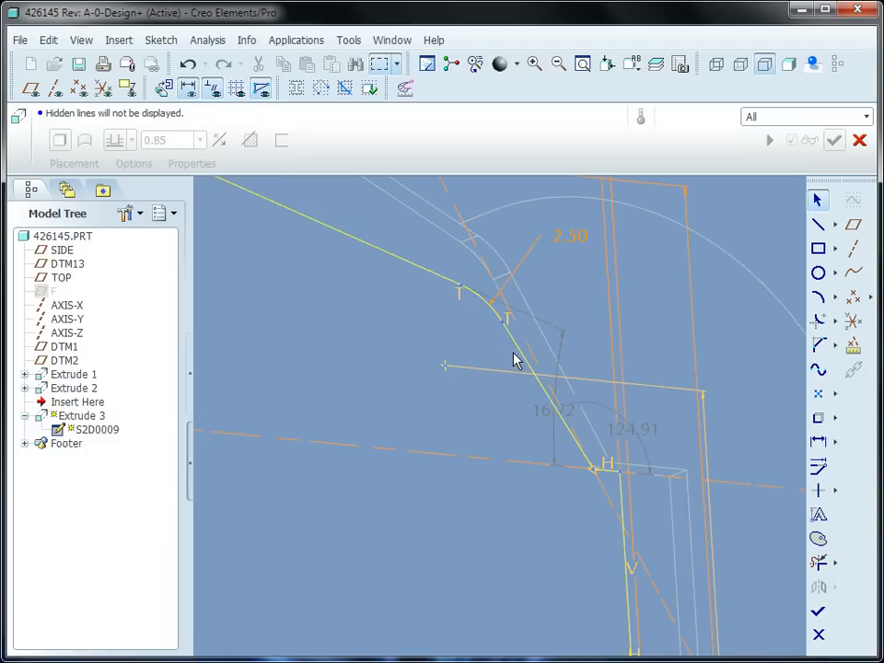
Step: Constrain the slanted line below the upper 2.50 arc to lie on the dashed angled reference line
left_click(520, 359)
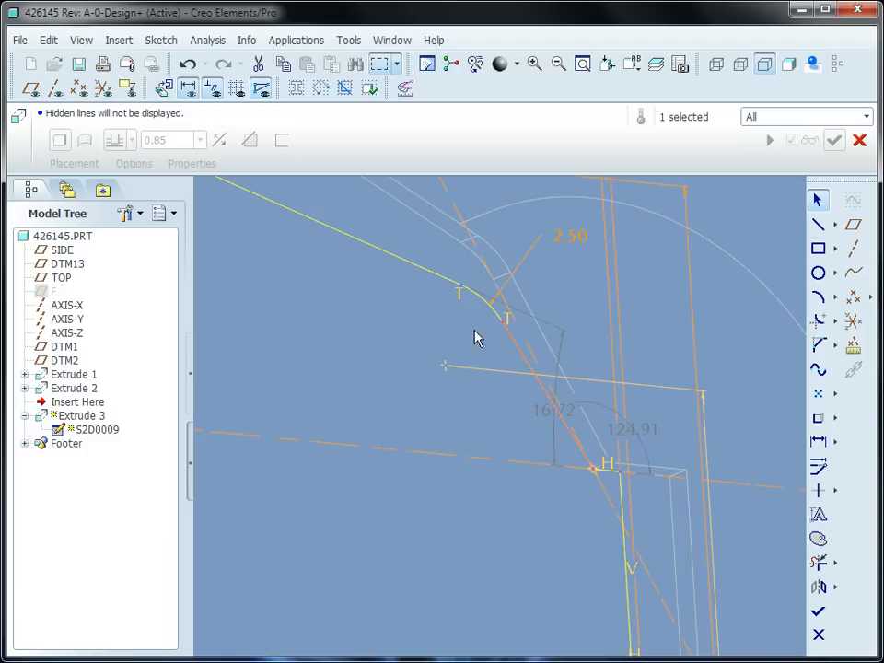
left_click(533, 359, "ctrl")
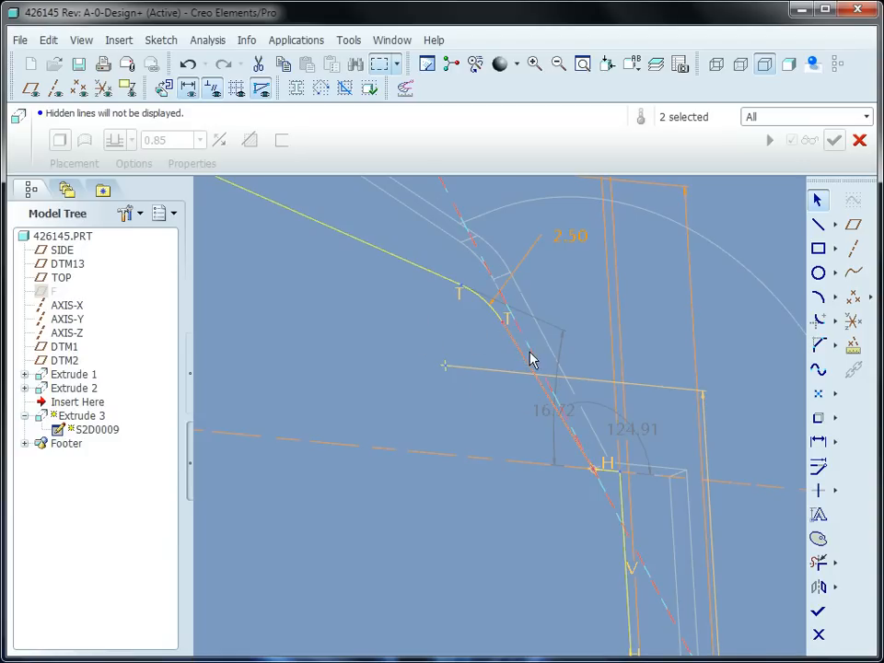
right_click(252, 351)
left_click(296, 560)
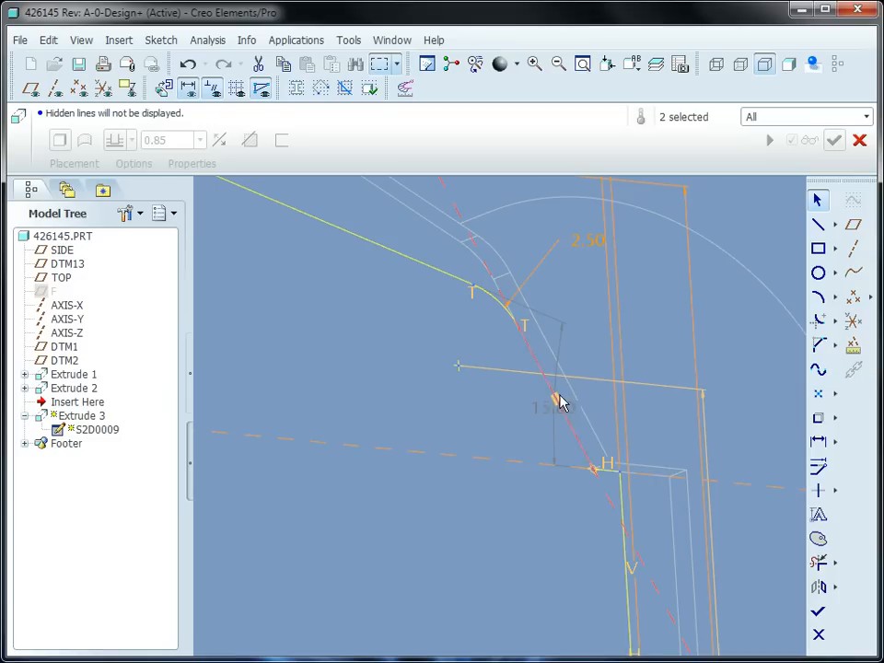
Step: Examine the whole groove profile against the flange outline, including the 2.50 arcs, the slot opening and the slanted lines
scroll(558, 405, "up", 1)
scroll(516, 402, "down", 3)
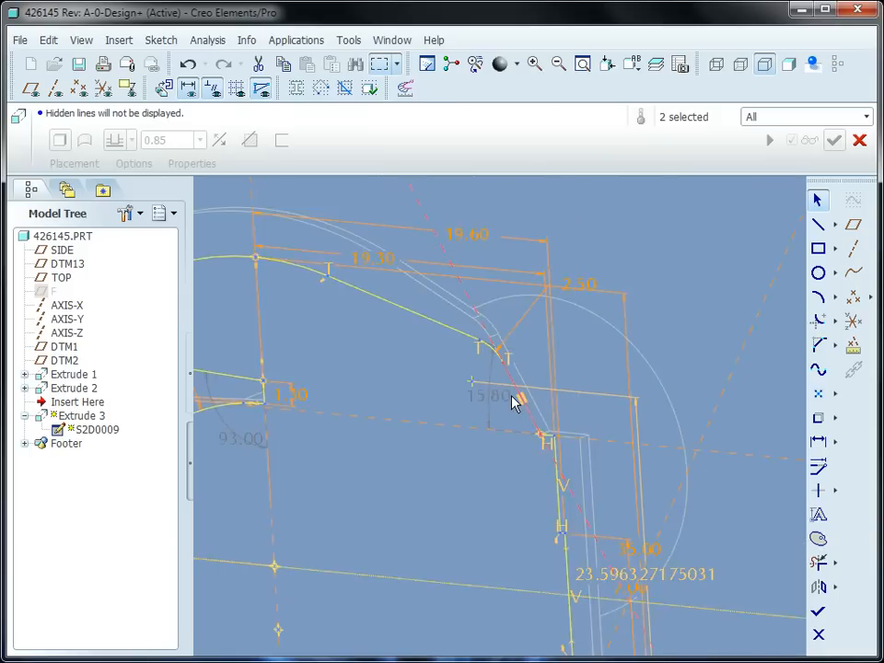
scroll(512, 397, "down", 1)
mouse_move(511, 399)
middle_mouse_down()
mouse_move(512, 413)
mouse_move(525, 402)
mouse_move(514, 411)
mouse_move(503, 404)
middle_mouse_up()
mouse_move(447, 395)
middle_mouse_down()
mouse_move(589, 387)
mouse_move(584, 367)
mouse_move(616, 343)
mouse_move(605, 352)
mouse_move(634, 375)
middle_mouse_up()
mouse_move(369, 385)
middle_mouse_down()
mouse_move(432, 347)
mouse_move(434, 357)
mouse_move(707, 293)
middle_mouse_up()
mouse_move(650, 322)
middle_mouse_down()
mouse_move(655, 315)
mouse_move(718, 340)
middle_mouse_up()
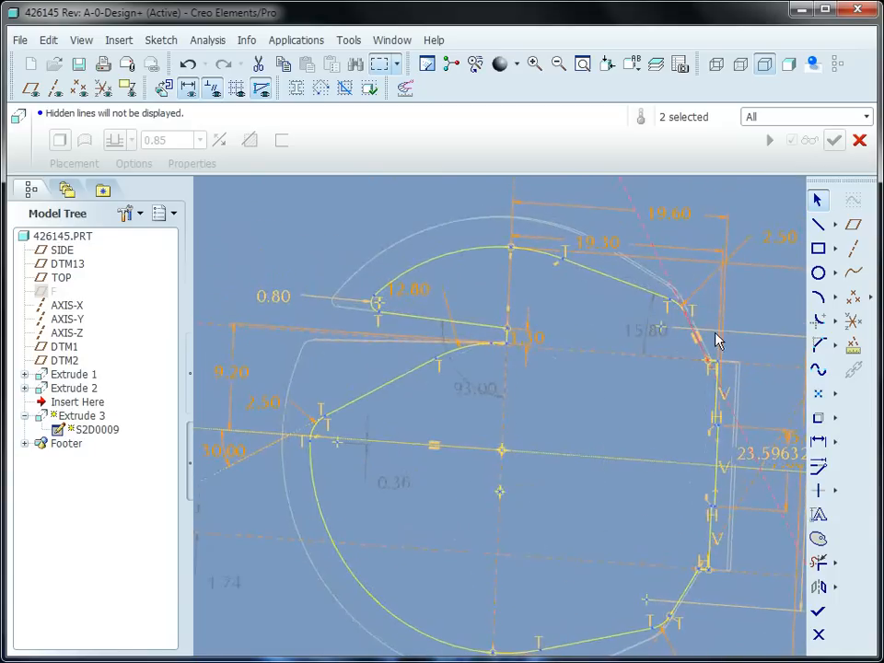
middle_click_drag(442, 422, 473, 364, "shift")
scroll(463, 373, "up", 2)
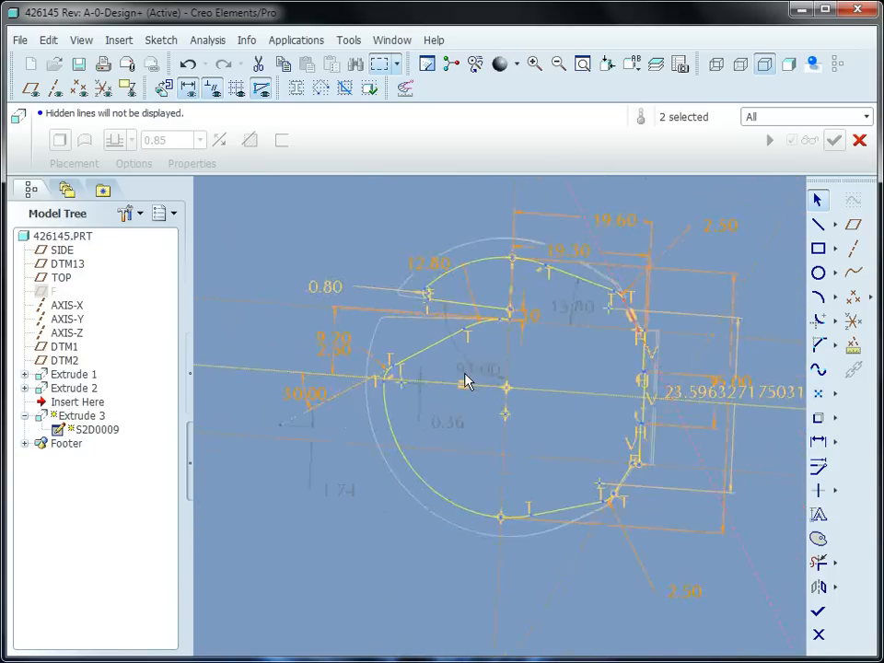
scroll(552, 396, "down", 2)
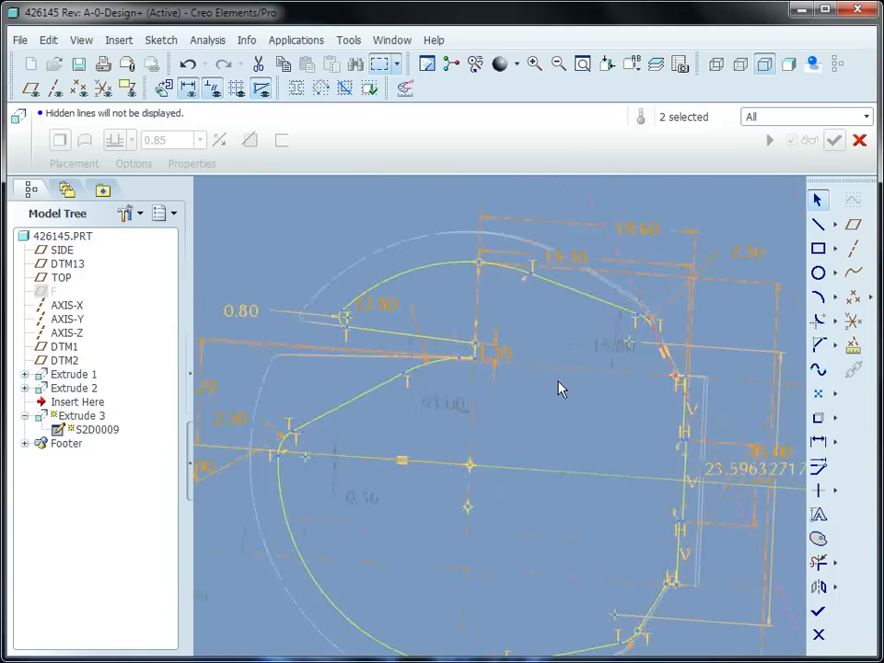
mouse_move(558, 388)
middle_mouse_down()
mouse_move(598, 310)
mouse_move(551, 358)
mouse_move(568, 326)
mouse_move(565, 367)
middle_mouse_up()
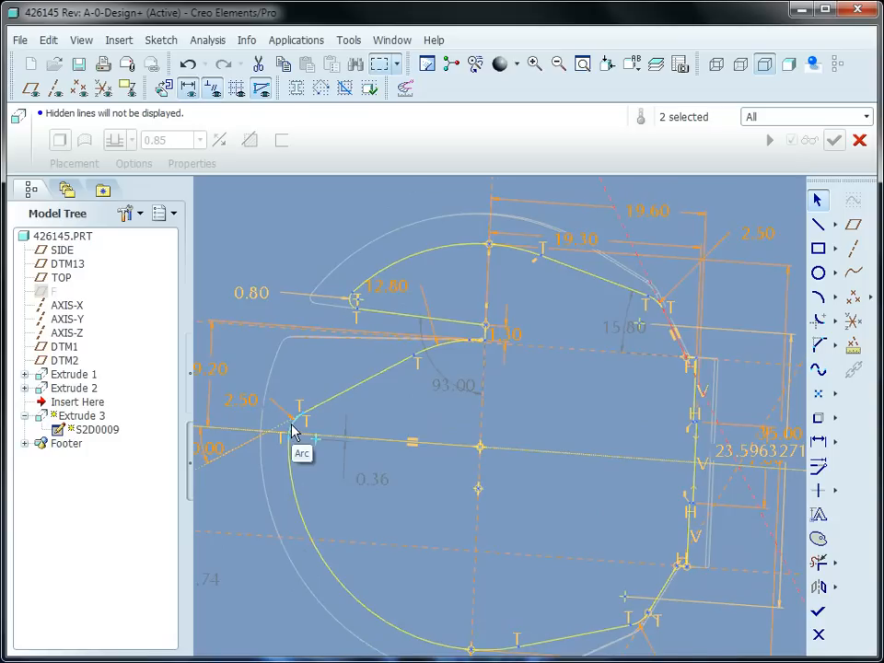
middle_click_drag(552, 570, 532, 437, "shift")
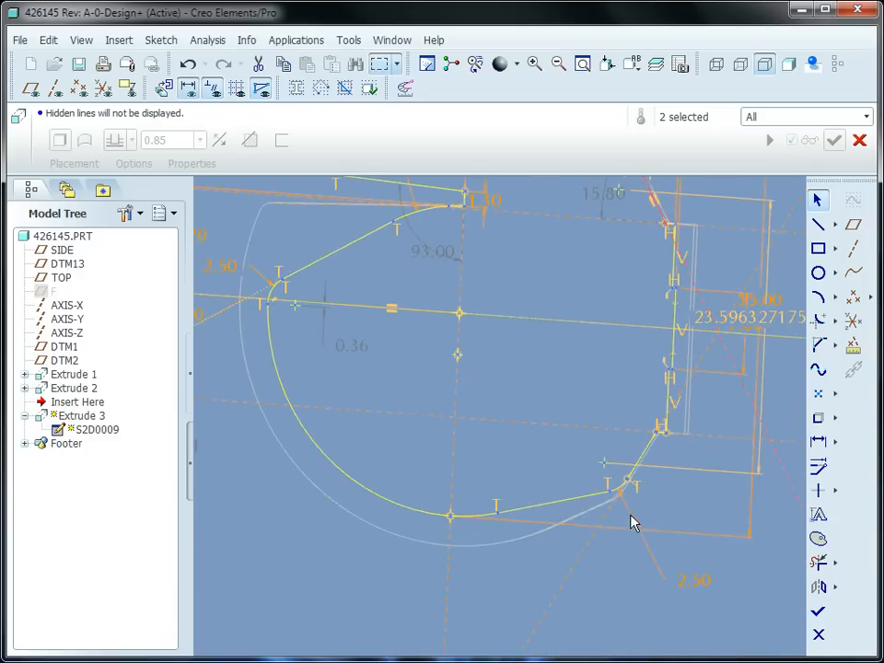
mouse_move(580, 398)
middle_mouse_down("shift")
mouse_move(532, 505)
mouse_move(522, 394)
mouse_move(540, 394)
middle_mouse_up("shift")
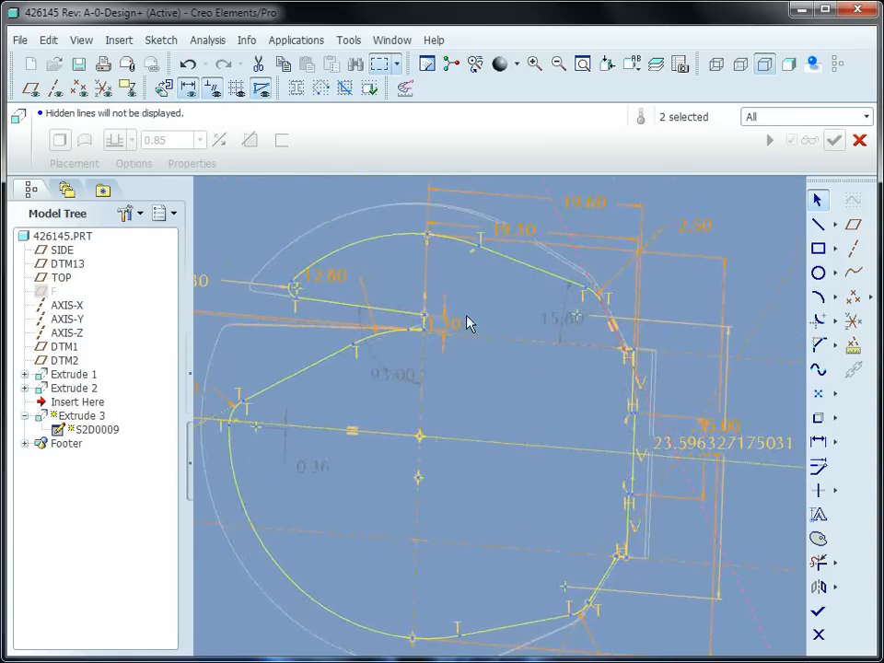
mouse_move(468, 315)
middle_mouse_down("shift")
mouse_move(578, 312)
mouse_move(388, 226)
mouse_move(541, 286)
middle_mouse_up("shift")
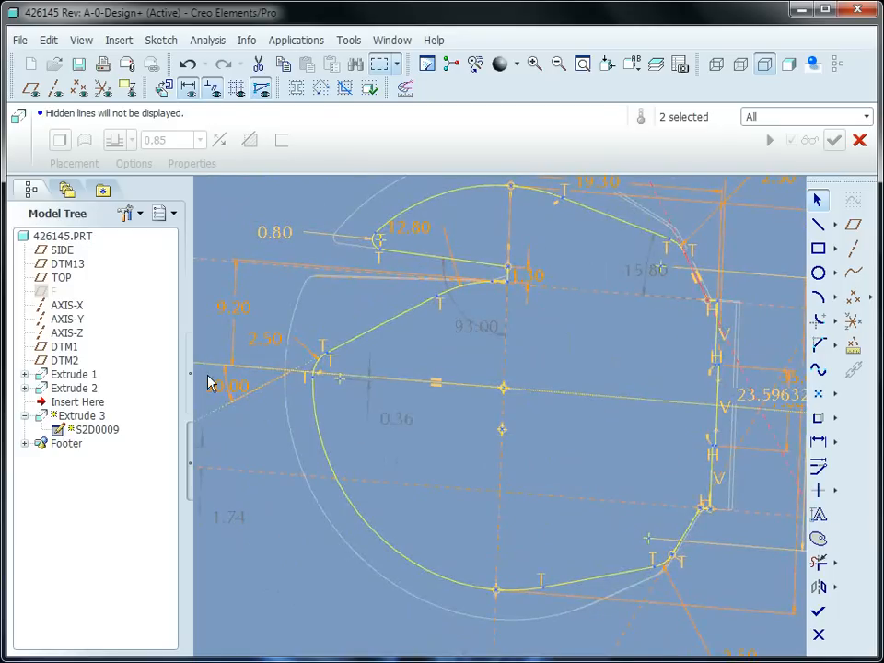
Step: Select the sketch entities, dimensions and constraints around the slot opening as a group to inspect them, and clear the selection
left_click_drag(259, 192, 523, 389)
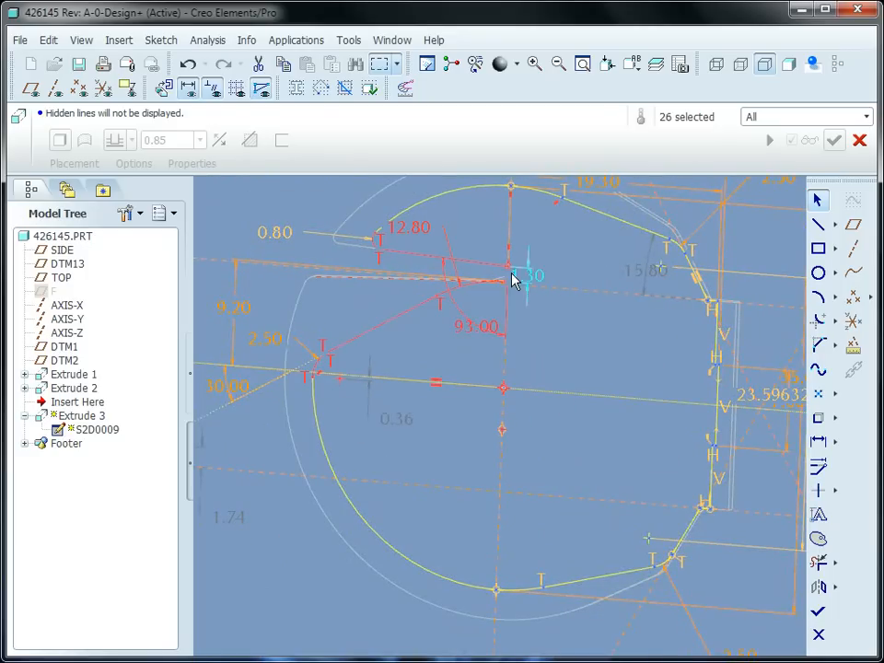
mouse_move(403, 296)
middle_mouse_down()
mouse_move(450, 295)
mouse_move(445, 289)
middle_mouse_up()
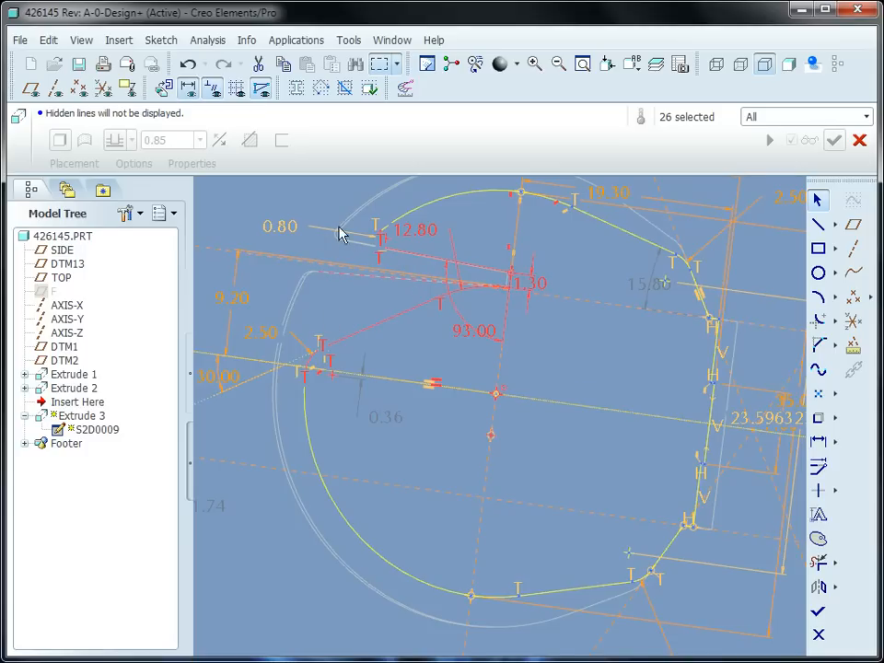
middle_click_drag(487, 320, 486, 313)
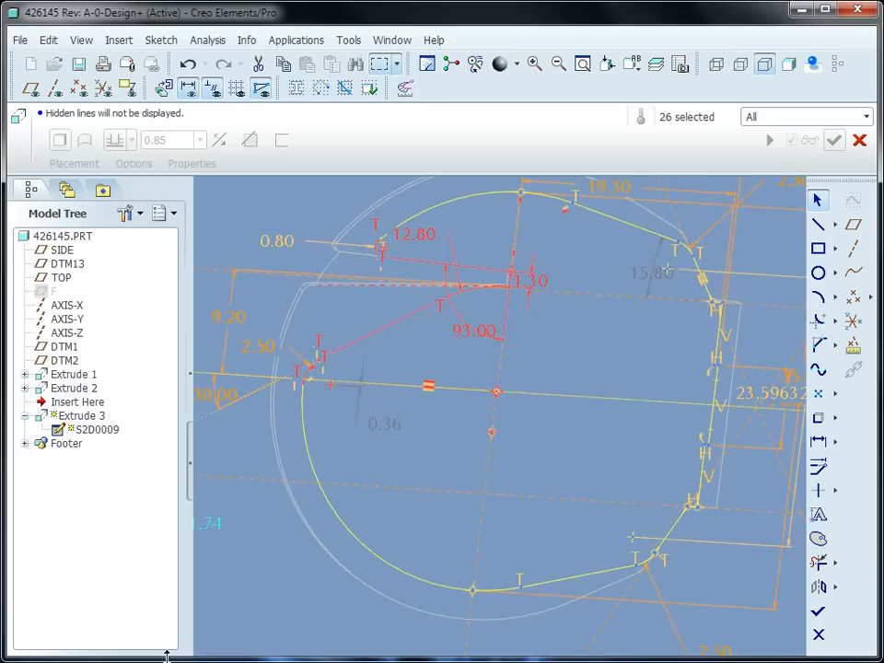
left_click(349, 541)
mouse_move(461, 440)
middle_mouse_down("shift")
mouse_move(477, 466)
mouse_move(418, 470)
mouse_move(452, 471)
mouse_move(473, 387)
mouse_move(467, 409)
middle_mouse_up("shift")
mouse_move(559, 319)
middle_mouse_down()
mouse_move(498, 398)
mouse_move(499, 367)
mouse_move(539, 373)
middle_mouse_up()
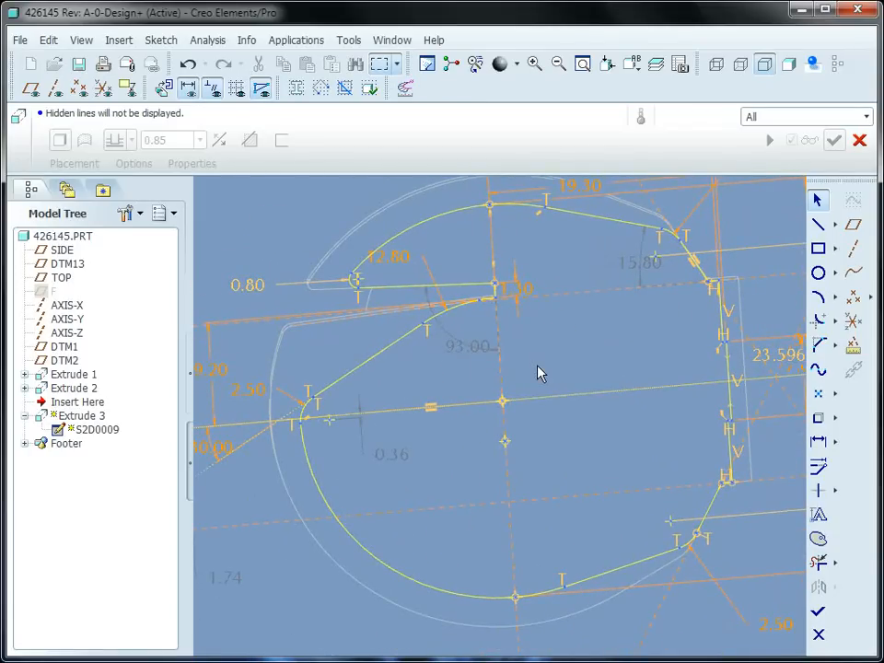
mouse_move(528, 418)
middle_mouse_down()
mouse_move(504, 435)
mouse_move(618, 292)
mouse_move(589, 356)
middle_mouse_up()
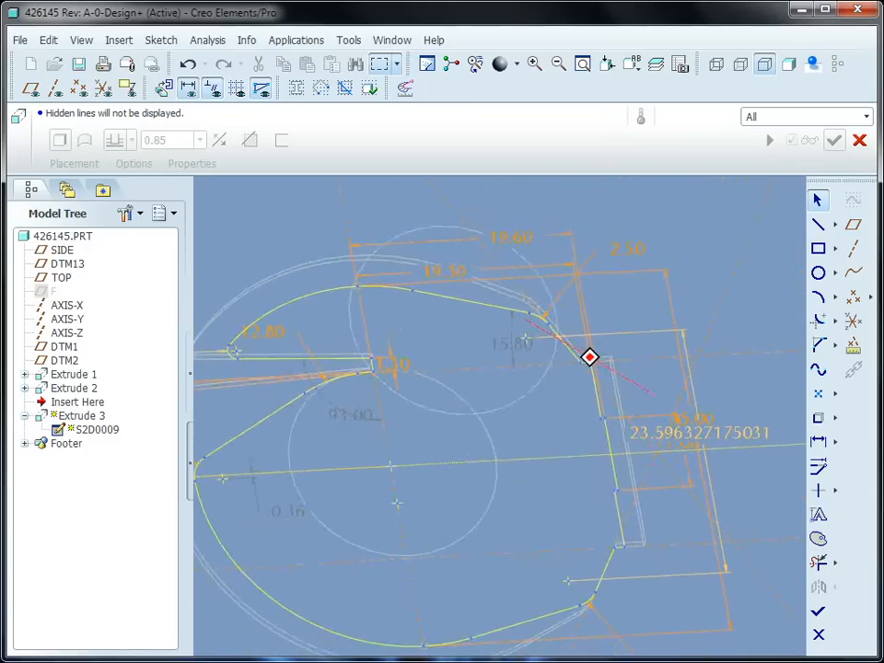
Step: Show the model shaded and check the newly constrained slanted line against the flange edge
scroll(589, 357, "down", 4)
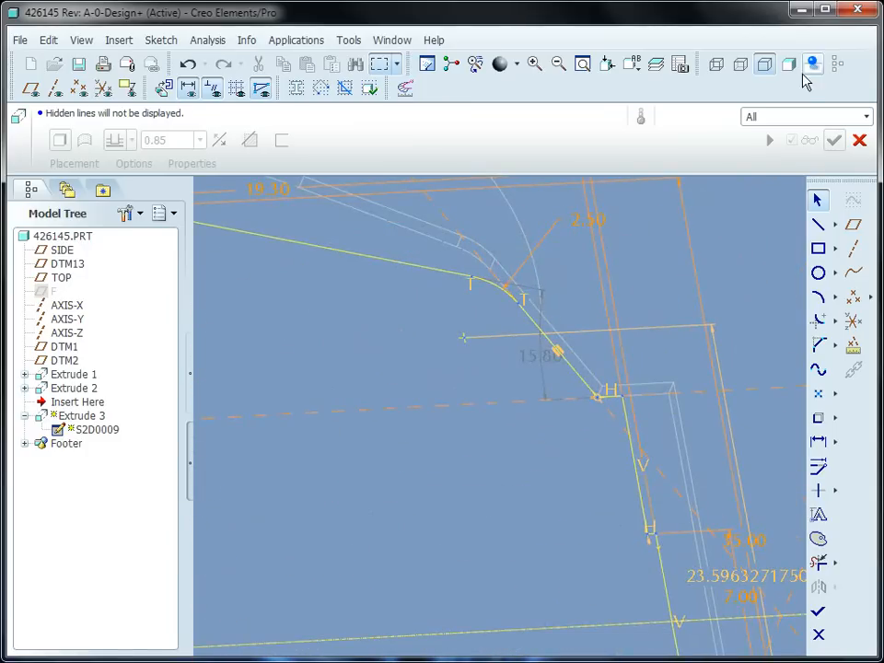
left_click(788, 63)
middle_click_drag(489, 555, 718, 504)
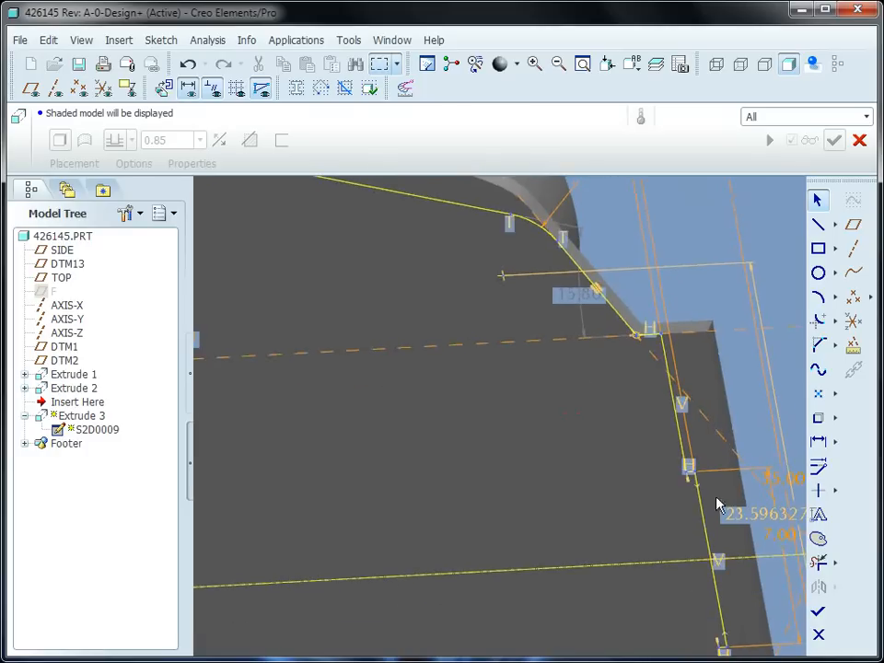
Step: Complete the sketch, accept the redefined Extrude 3 and inspect the regenerated groove on the flange
left_click(816, 615)
middle_click(516, 456)
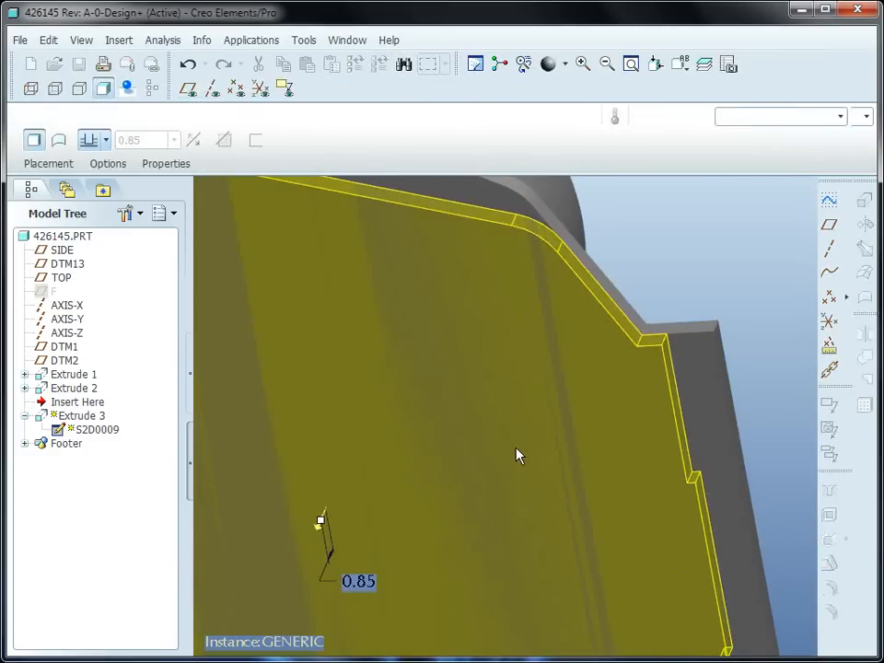
scroll(519, 447, "up", 4)
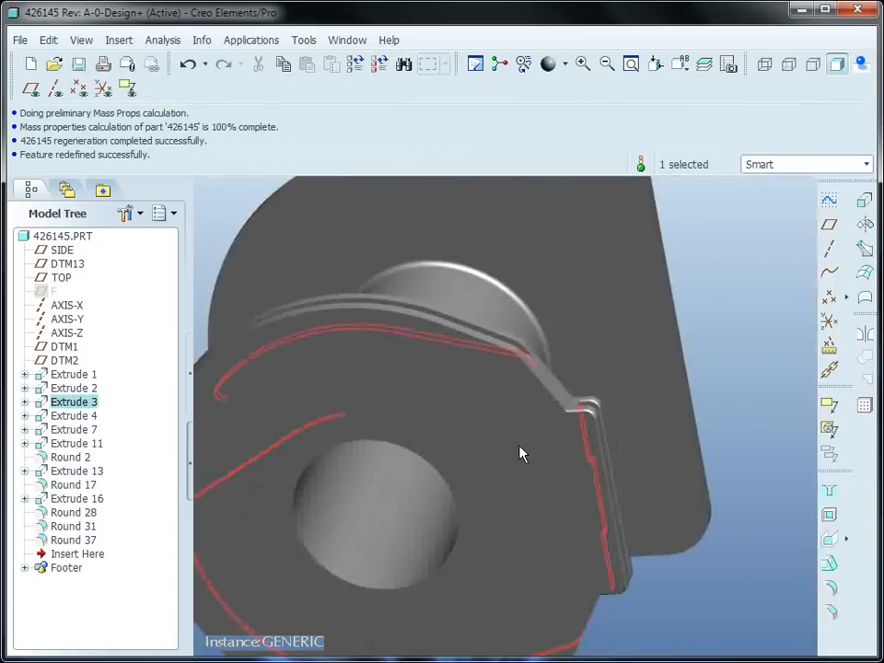
middle_click_drag(520, 446, 499, 472)
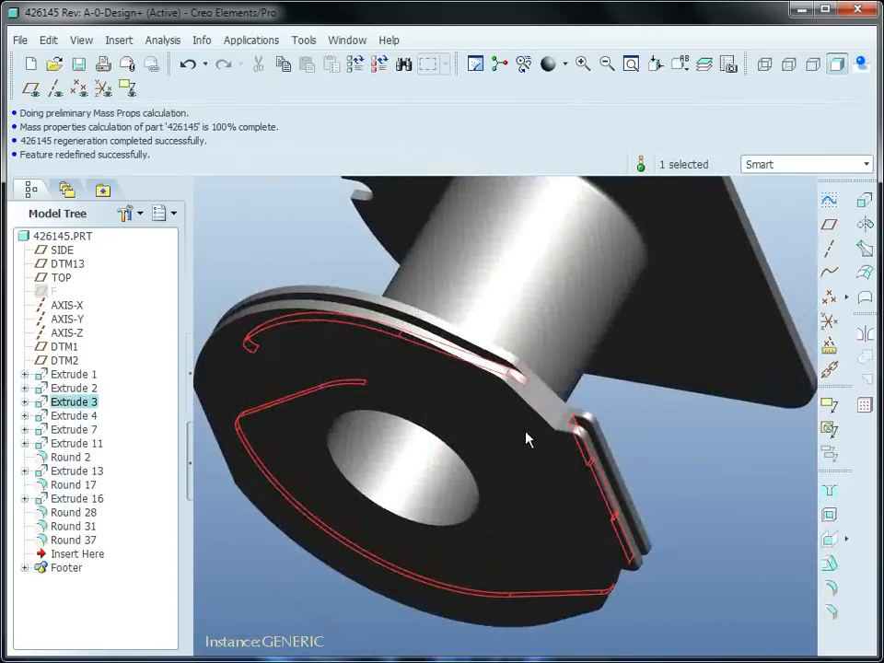
Step: Round the two long groove edges running into the closed slot end on the flange rim with a 0.20 radius
scroll(528, 426, "down", 3)
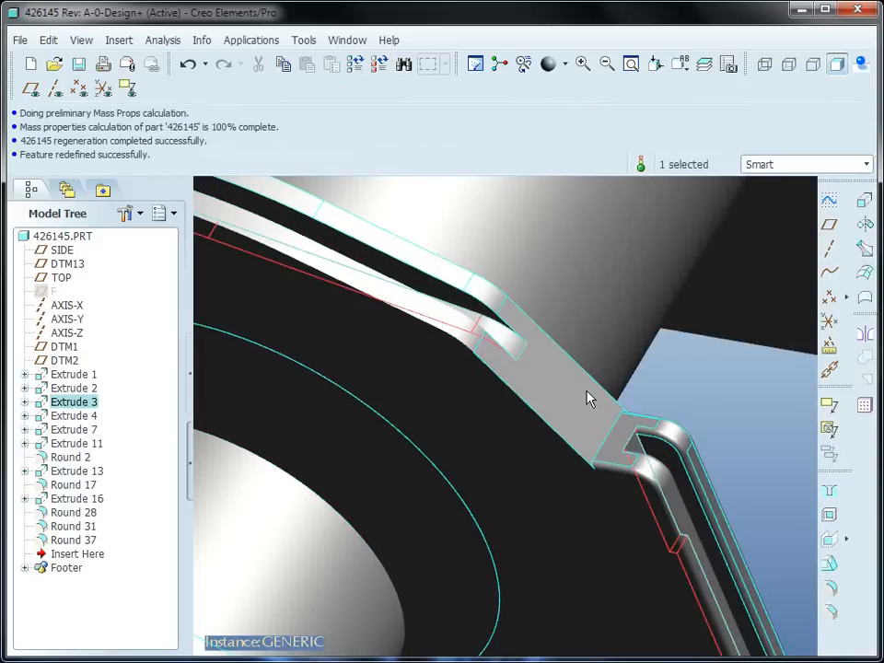
left_click(751, 403)
scroll(493, 381, "down", 3)
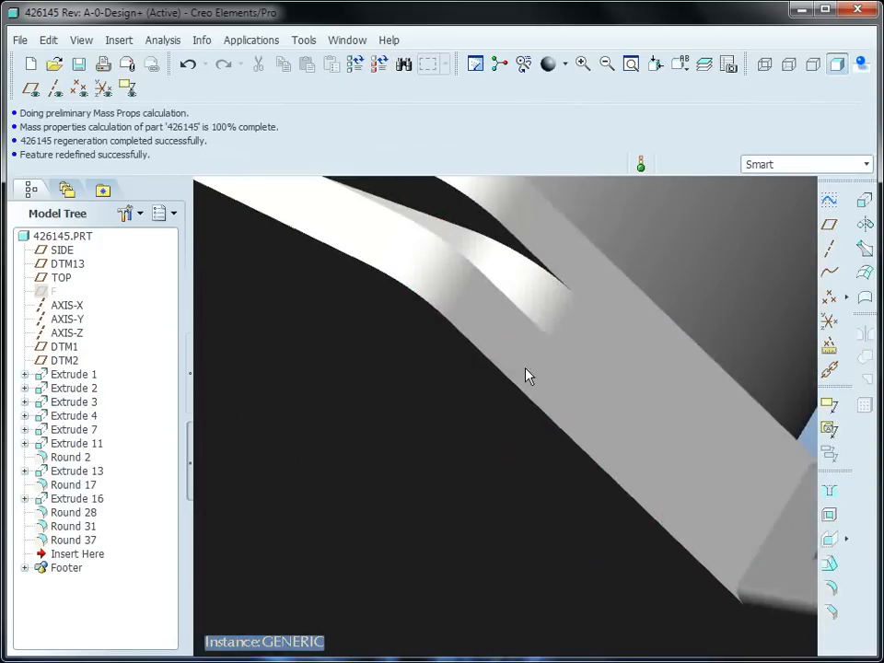
scroll(553, 400, "up", 2)
middle_click_drag(585, 432, 447, 453)
left_click(827, 583)
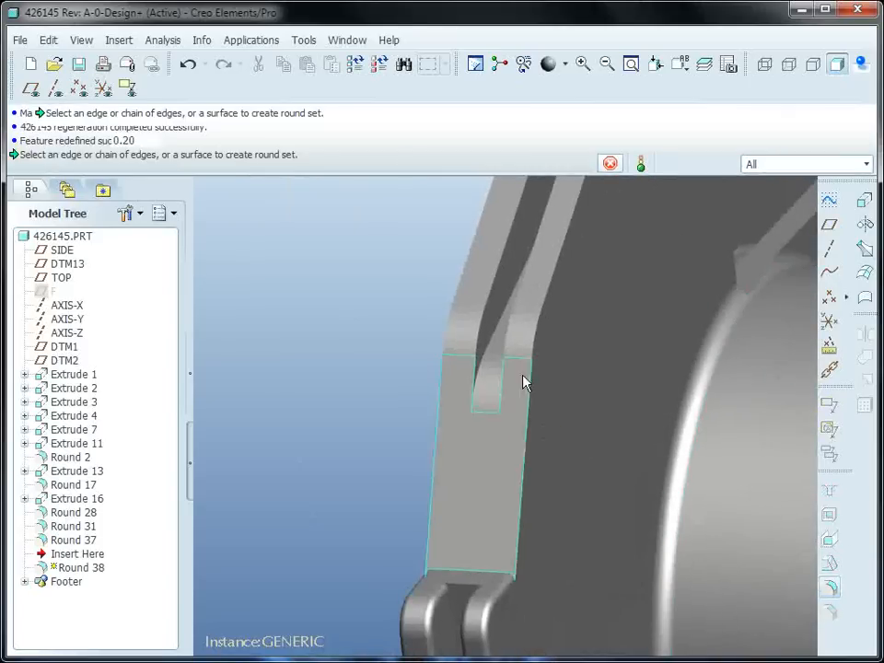
left_click(498, 337)
mouse_move(523, 343)
middle_mouse_down()
mouse_move(563, 339)
mouse_move(494, 350)
middle_mouse_up()
left_click(494, 348, "ctrl")
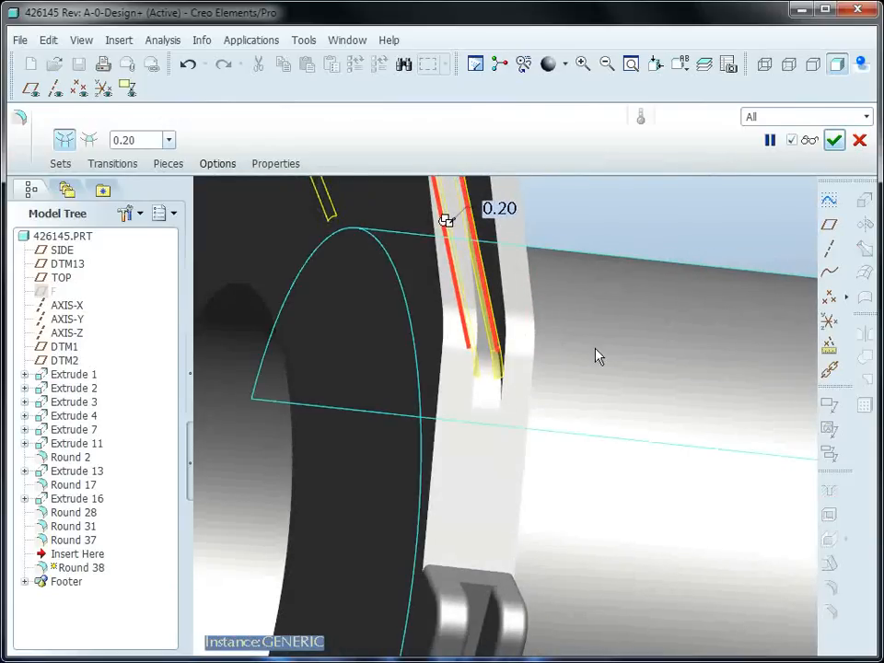
middle_click(643, 363)
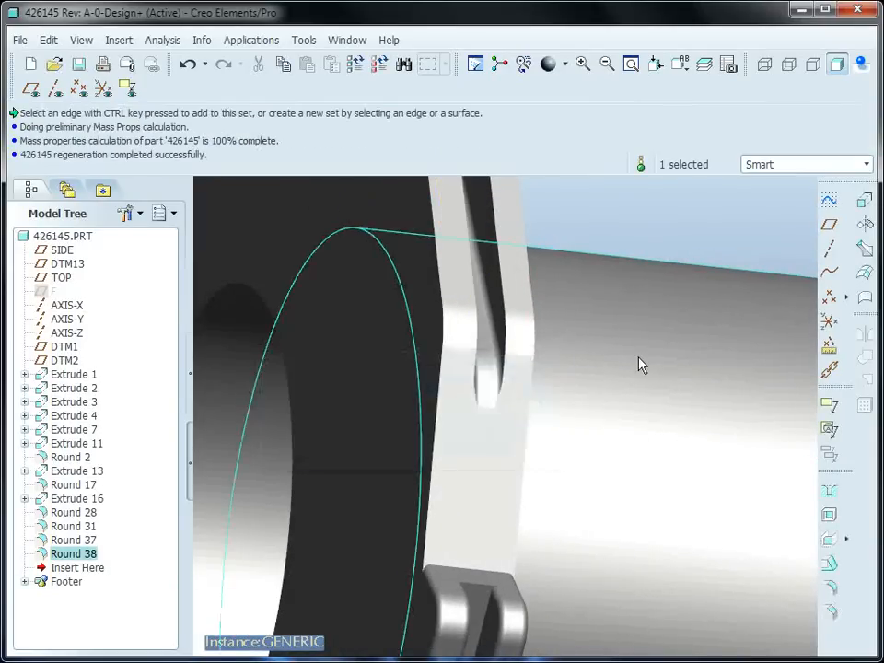
Step: Examine the rounded groove end and the adjoining flange rim down to the neighbouring slot from several angles
middle_click_drag(637, 362, 479, 364)
scroll(492, 399, "down", 5)
mouse_move(501, 374)
middle_mouse_down()
mouse_move(513, 381)
mouse_move(548, 368)
mouse_move(509, 375)
mouse_move(512, 389)
mouse_move(442, 423)
mouse_move(483, 425)
mouse_move(462, 395)
middle_mouse_up()
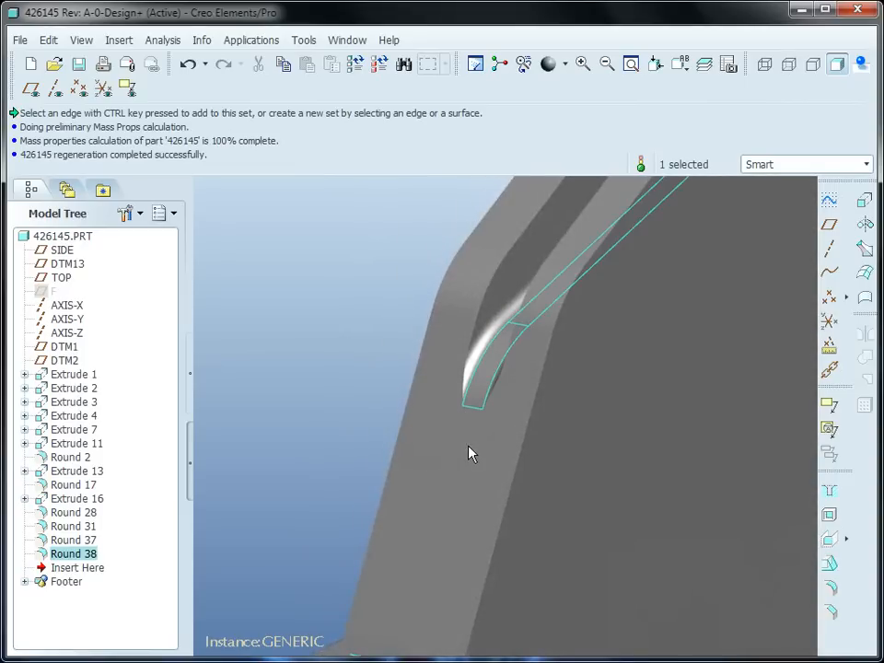
mouse_move(469, 453)
middle_mouse_down()
mouse_move(486, 478)
mouse_move(495, 440)
mouse_move(524, 429)
mouse_move(509, 460)
mouse_move(432, 451)
mouse_move(435, 470)
middle_mouse_up()
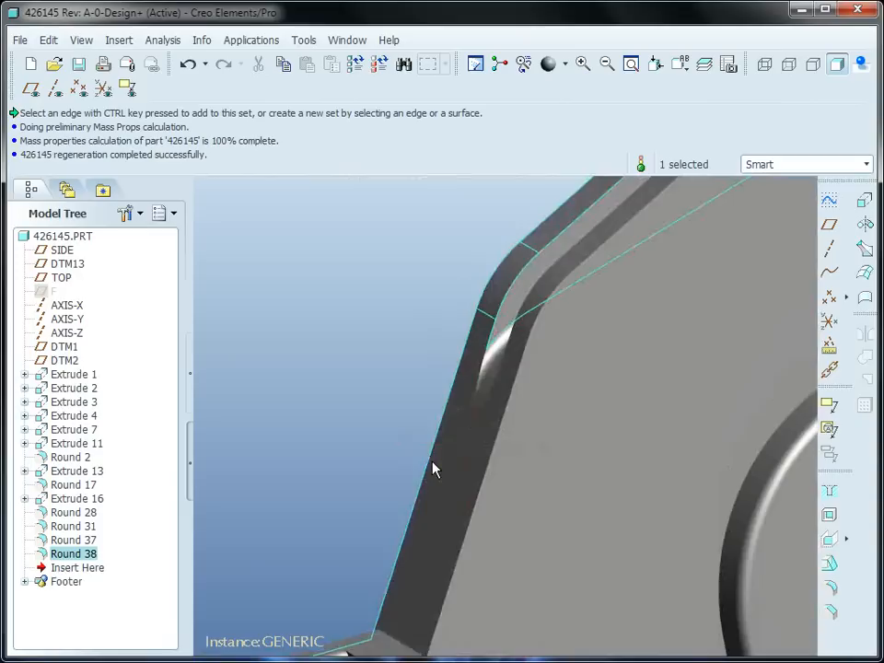
left_click(372, 385)
mouse_move(397, 418)
middle_mouse_down("shift")
mouse_move(397, 353)
mouse_move(404, 380)
mouse_move(420, 378)
mouse_move(418, 370)
middle_mouse_up("shift")
middle_click_drag(430, 418, 524, 365, "shift")
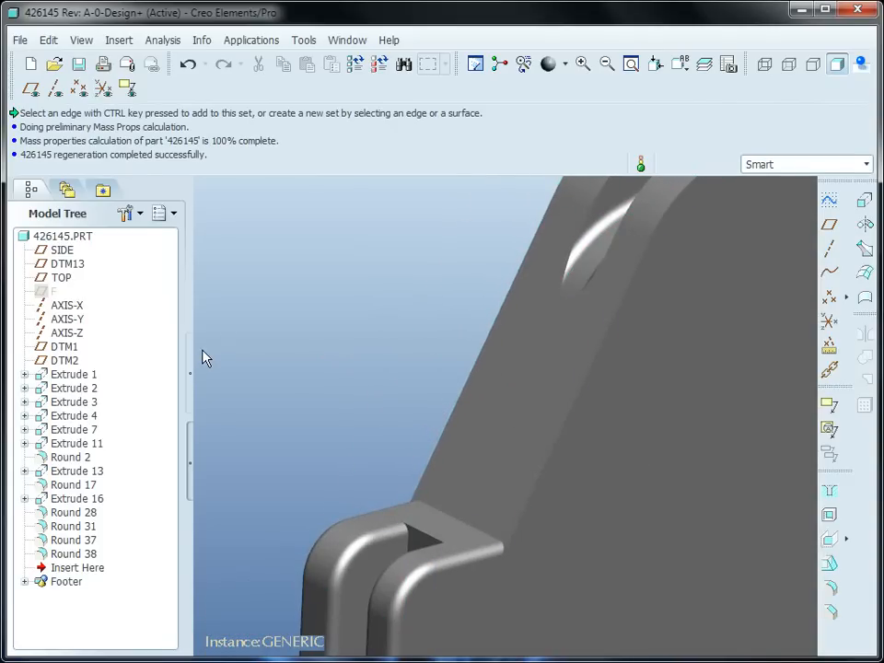
scroll(405, 367, "up", 3)
mouse_move(423, 367)
middle_mouse_down()
mouse_move(469, 355)
mouse_move(475, 374)
mouse_move(428, 363)
mouse_move(397, 402)
middle_mouse_up()
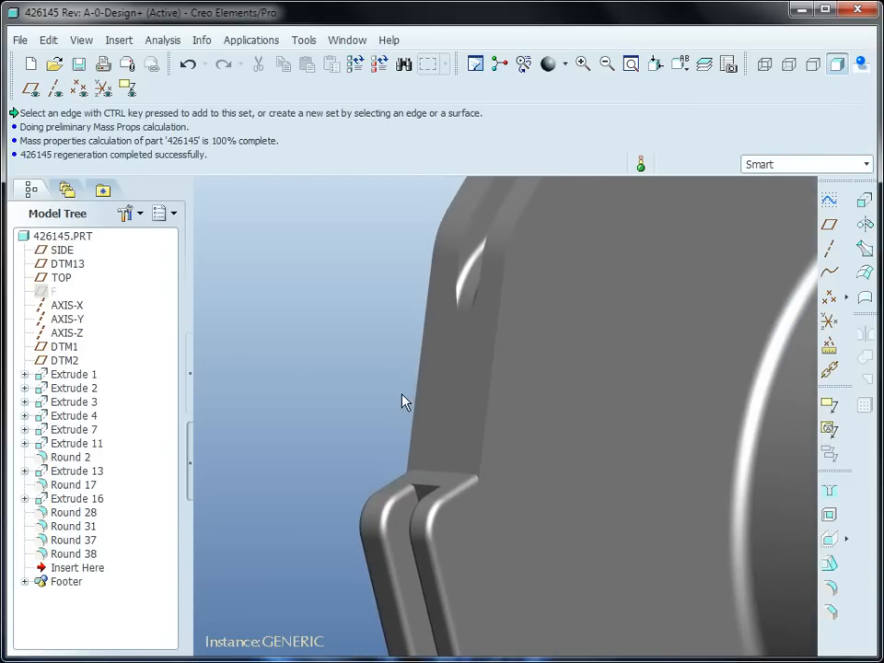